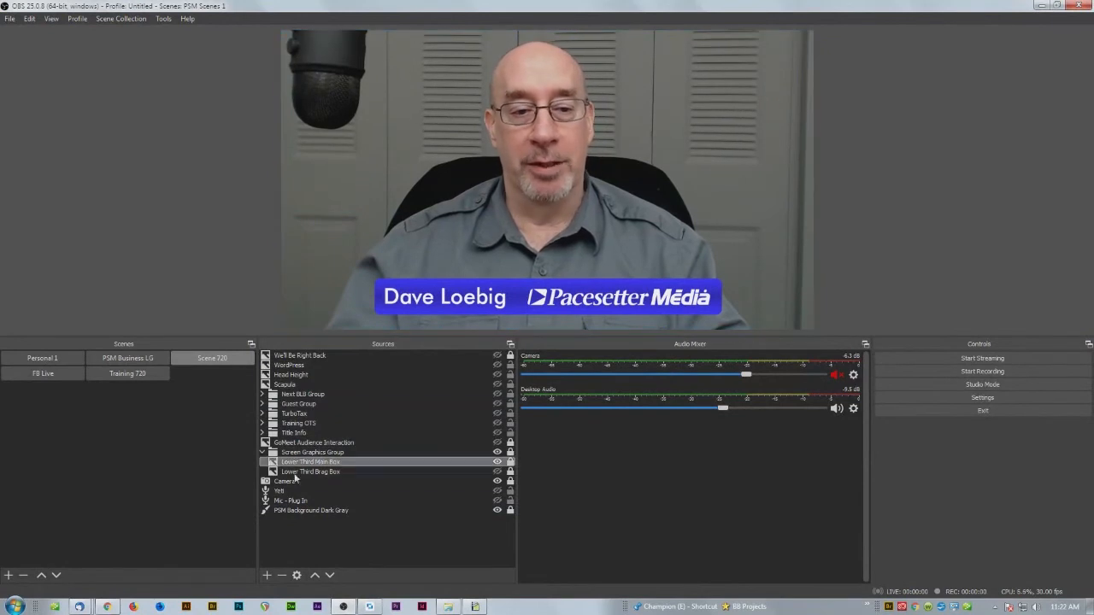
Preview the We'll Be Right Back slide in Scene 720 by showing its source and hiding it again.
click(145, 374)
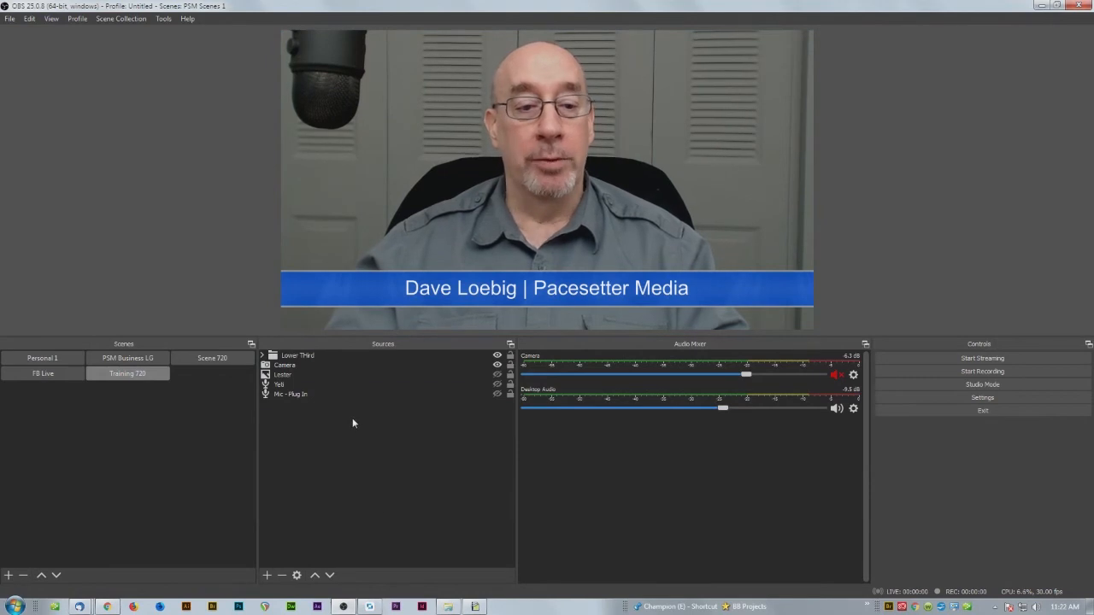
click(205, 359)
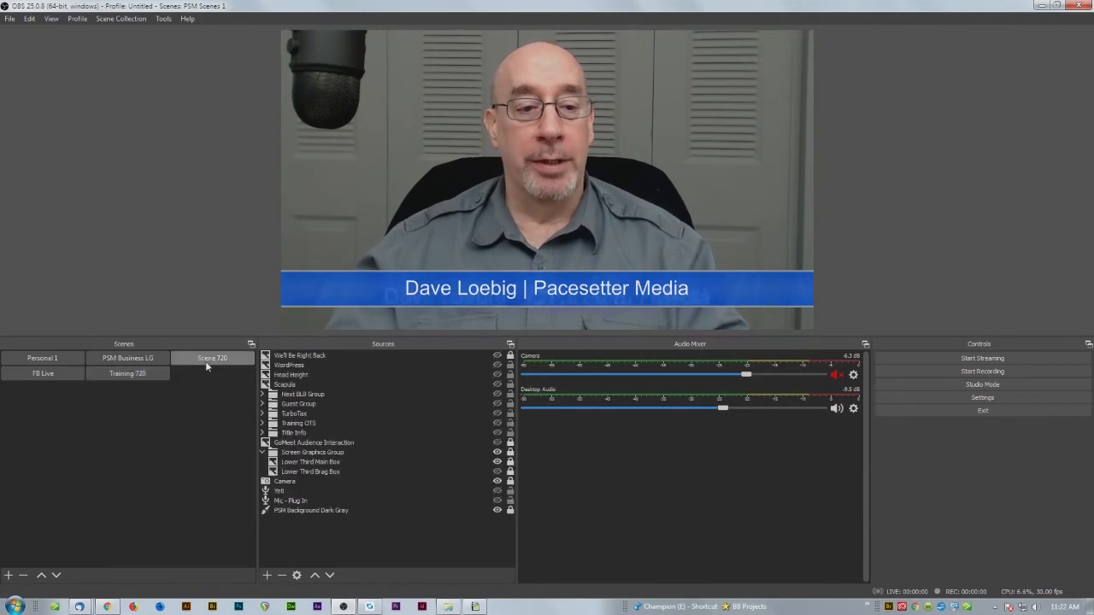
click(497, 356)
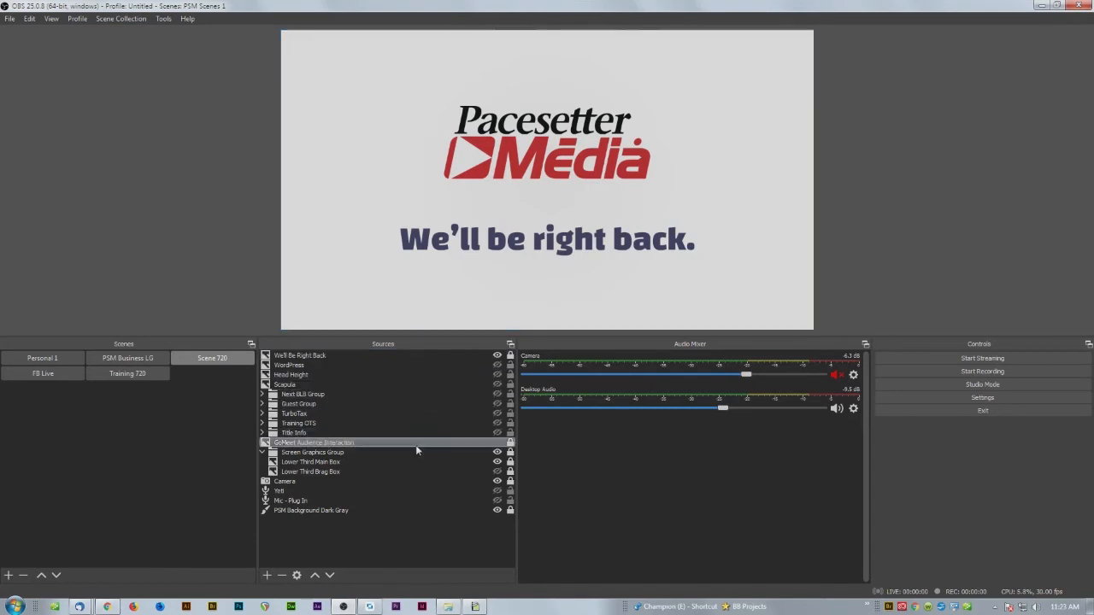
click(497, 355)
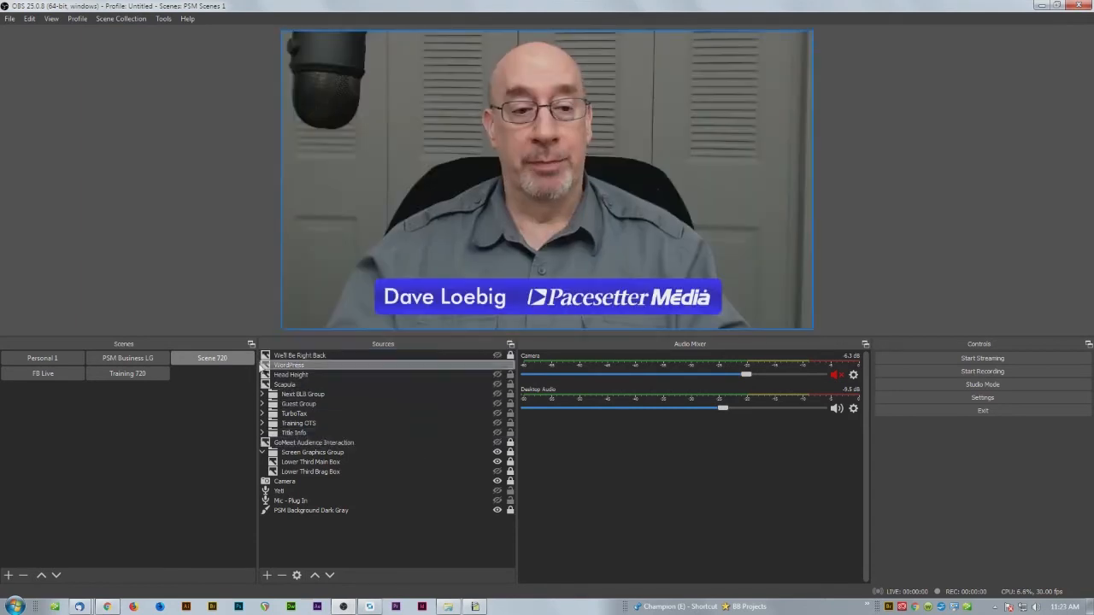
In the Training 720 scene, add a white color source named White Background and move it to cover the whole canvas.
click(151, 375)
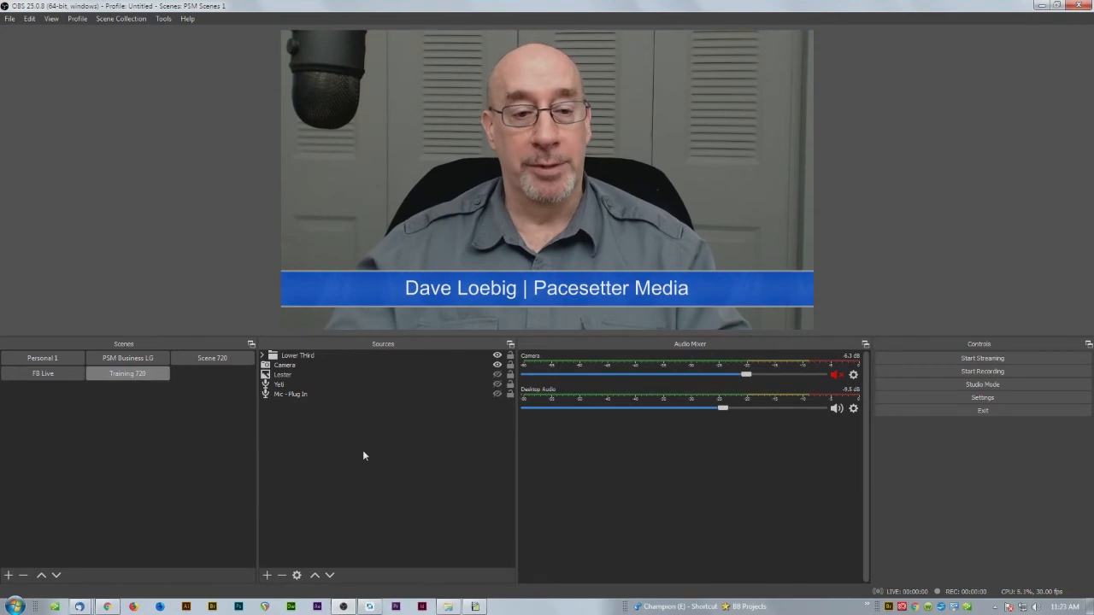
click(267, 577)
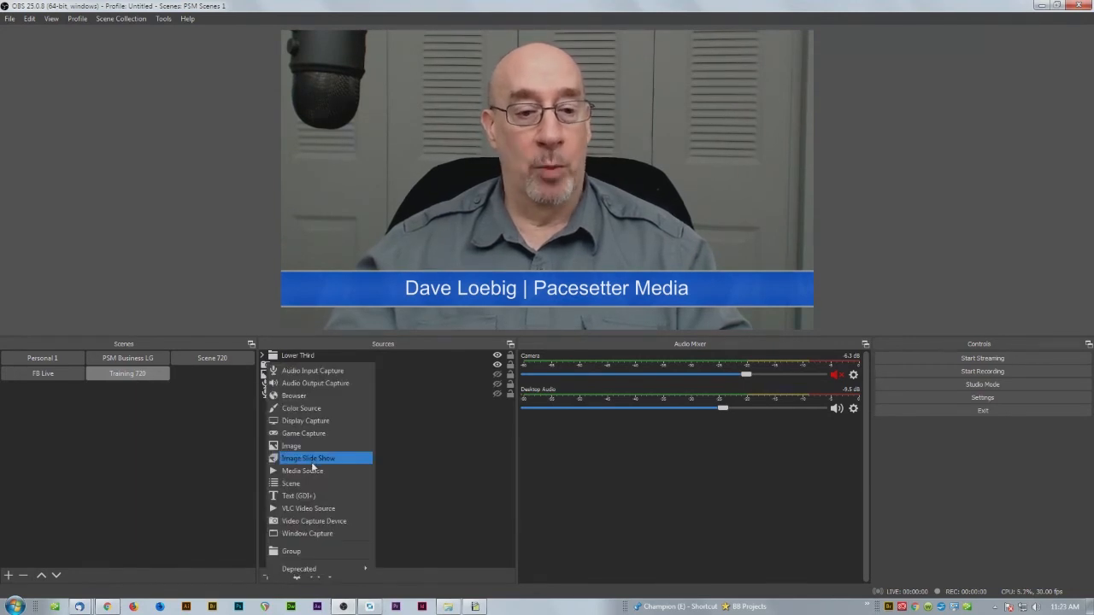
click(303, 407)
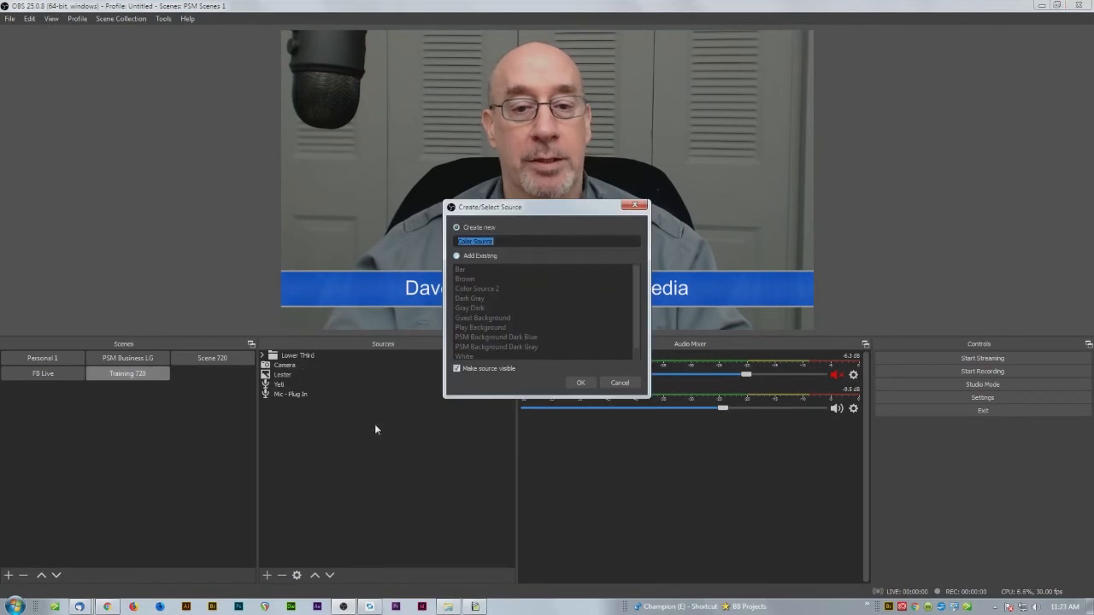
text(Wh)
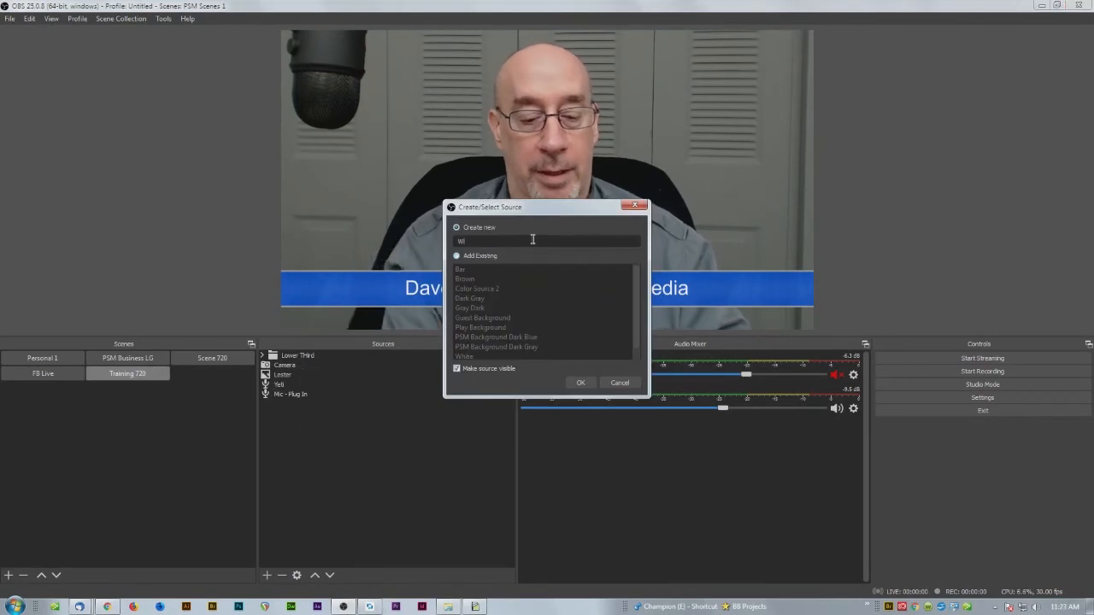
text(ite Background)
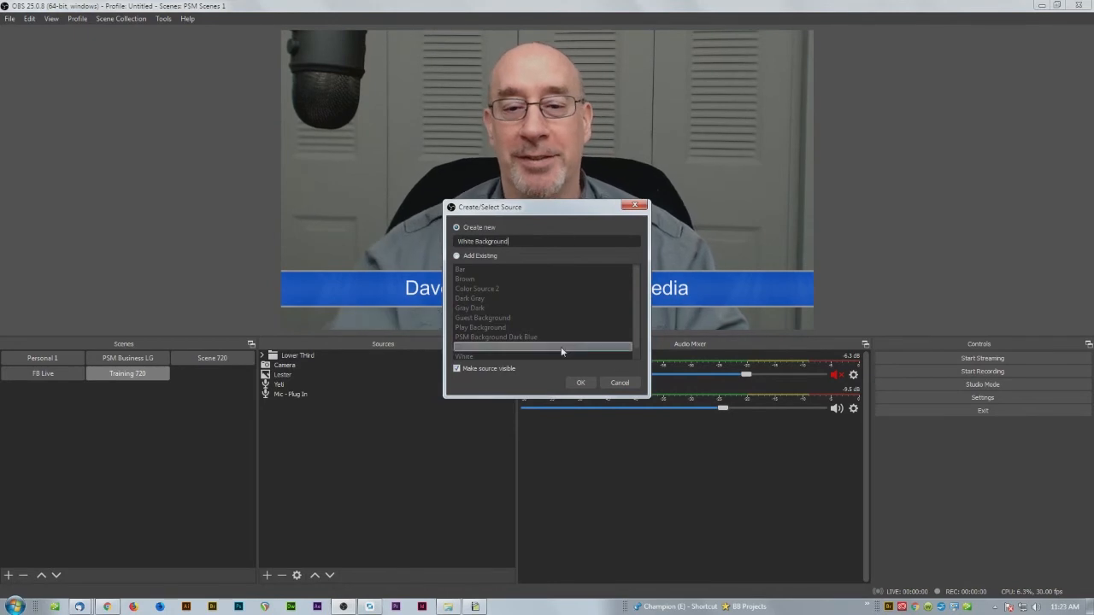
click(580, 382)
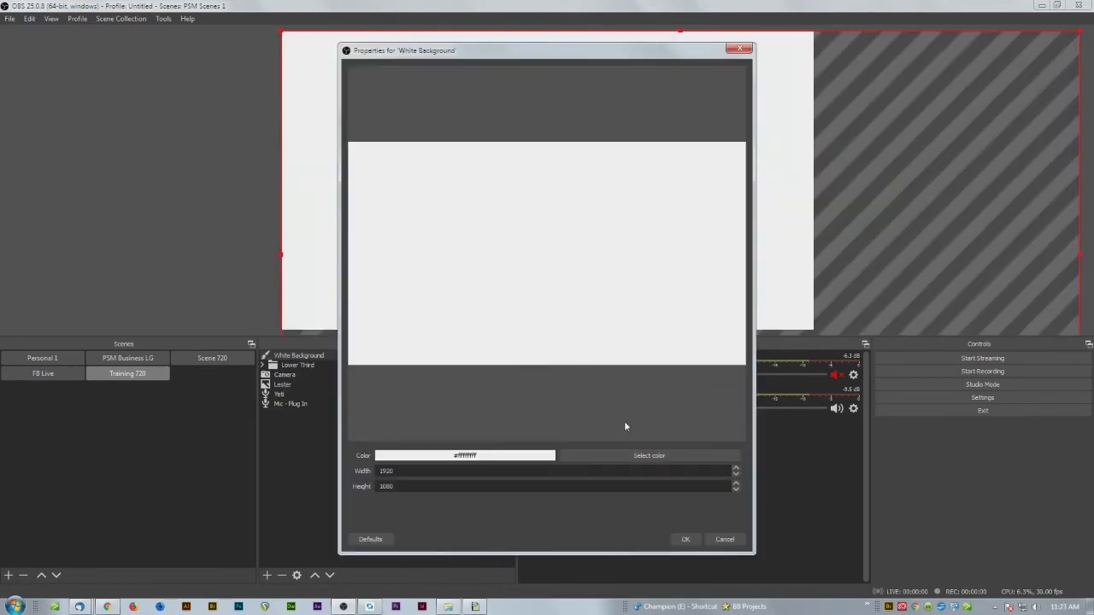
click(684, 539)
drag(647, 126, 550, 117)
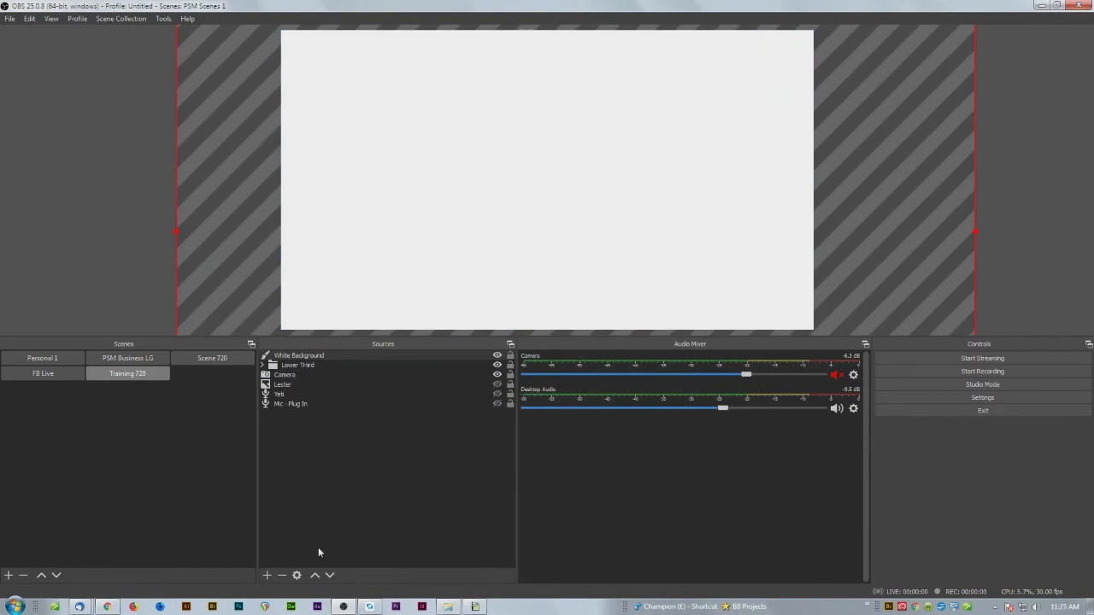
Add an image source named PSM Logo using the file PSM-Logo-Stacked-01.jpg from the Be Back Slide folder.
click(267, 577)
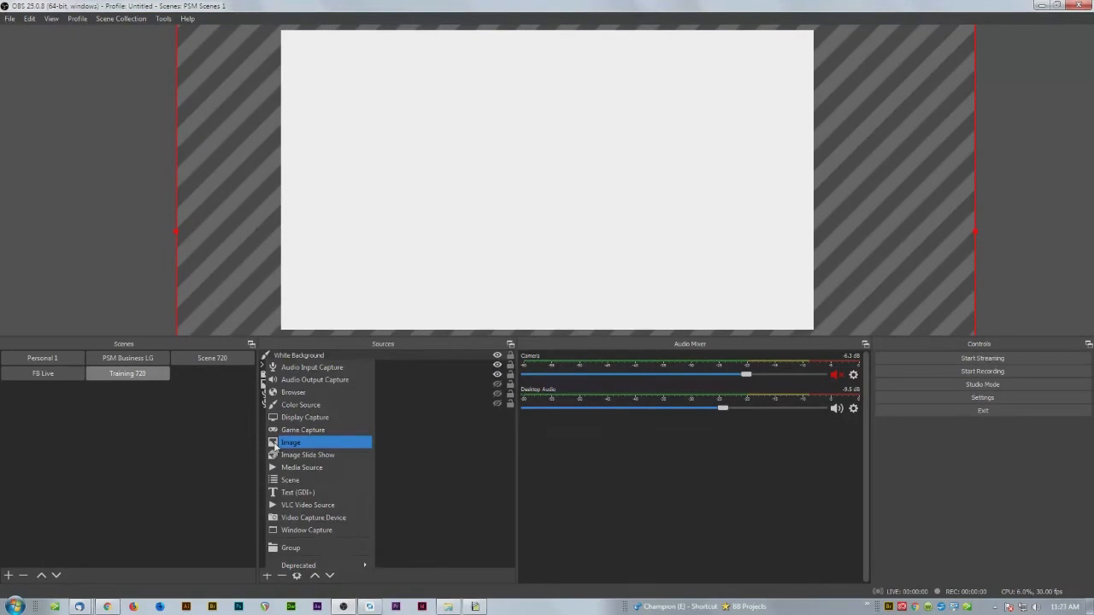
click(290, 443)
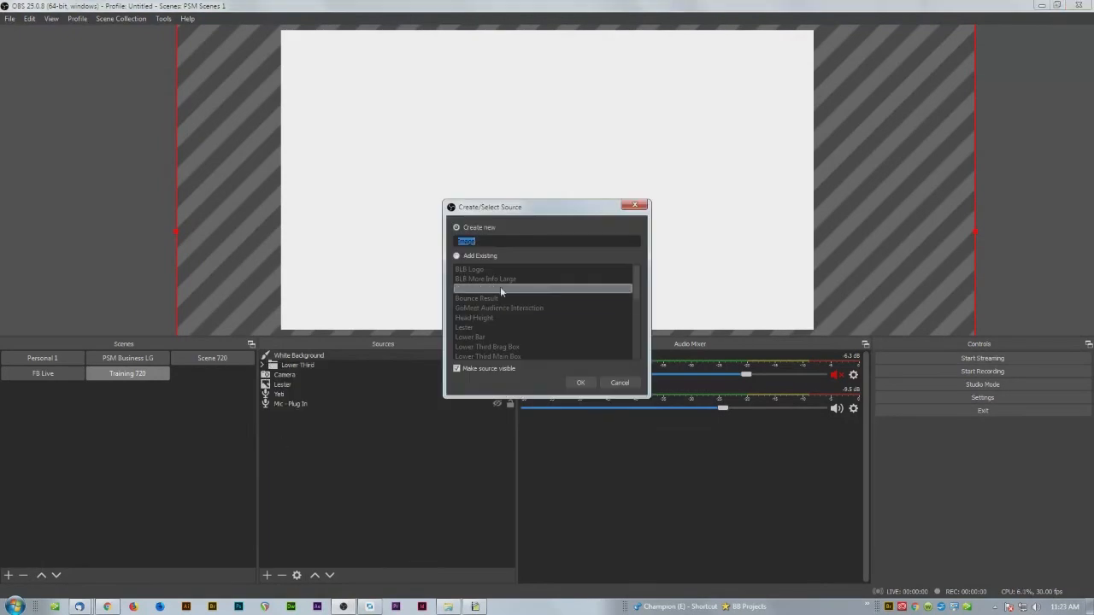
text(PSM Logo)
click(580, 382)
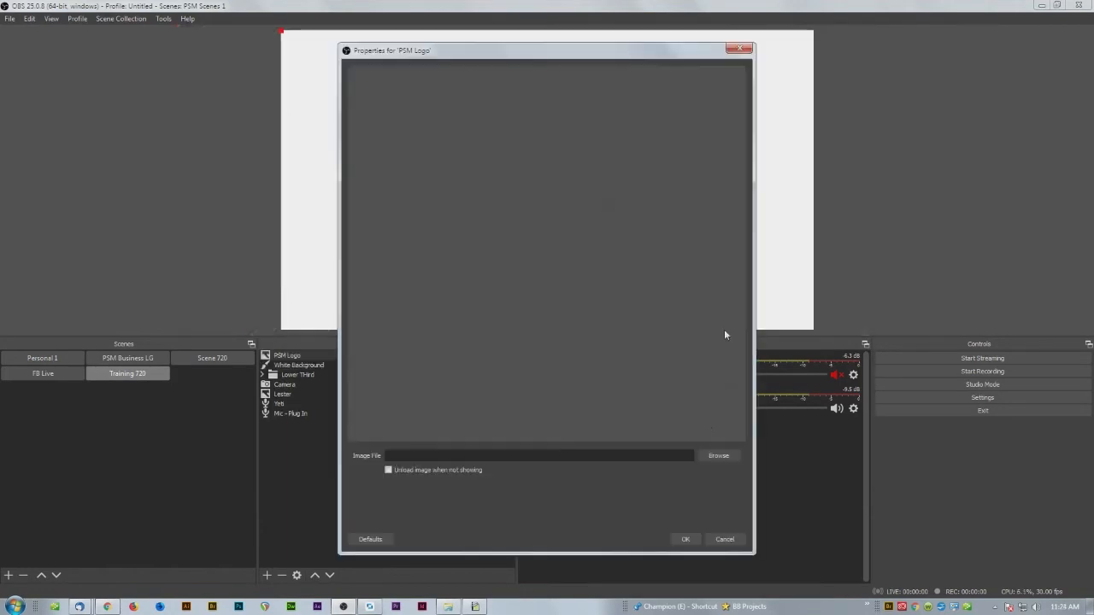
click(713, 457)
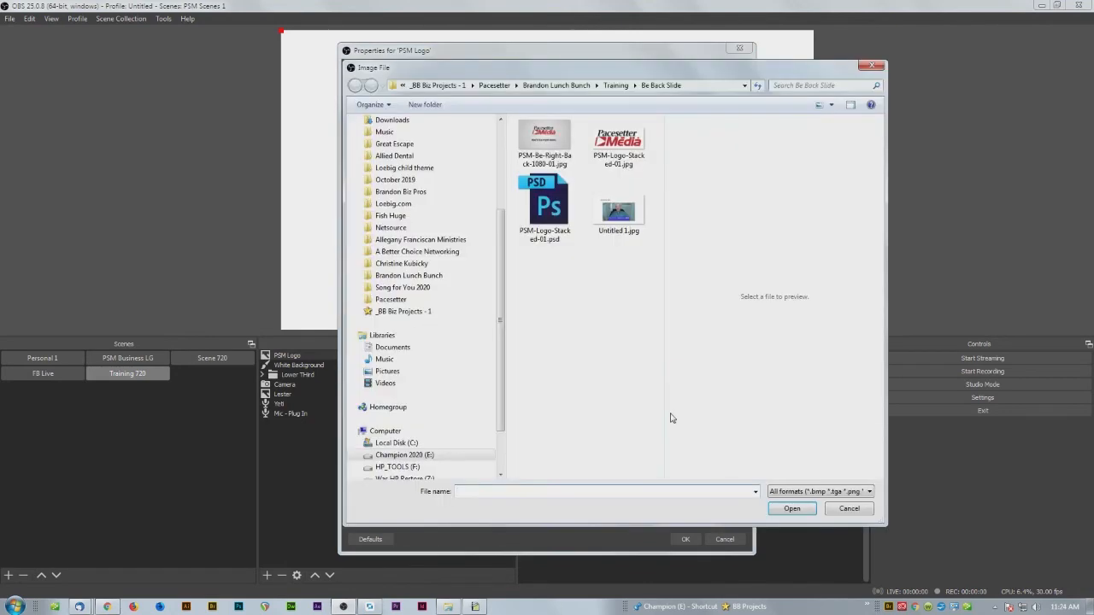
click(628, 148)
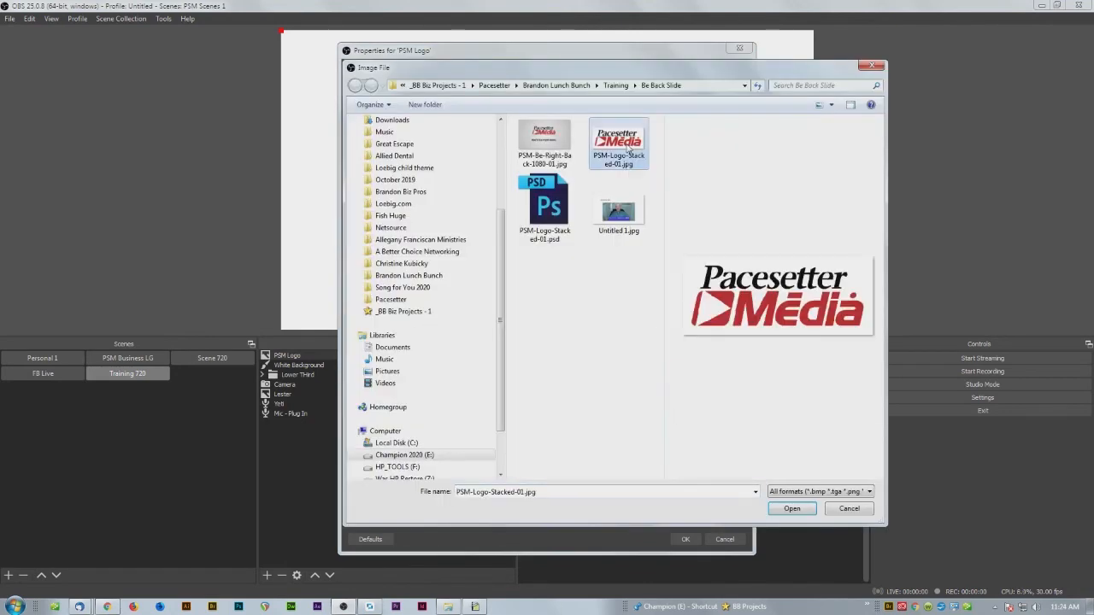
click(792, 510)
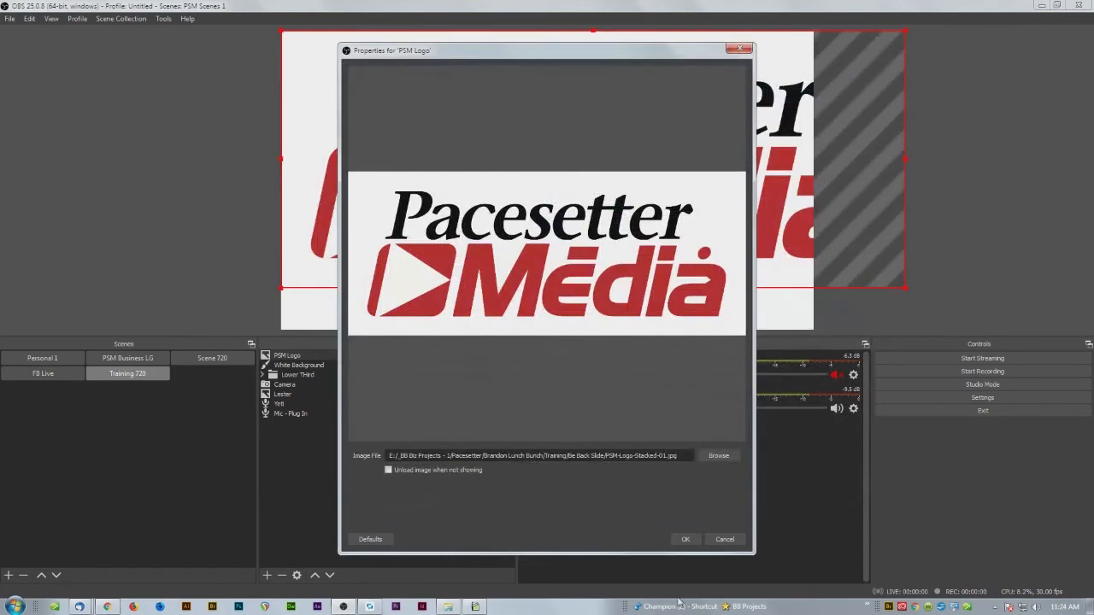
click(684, 539)
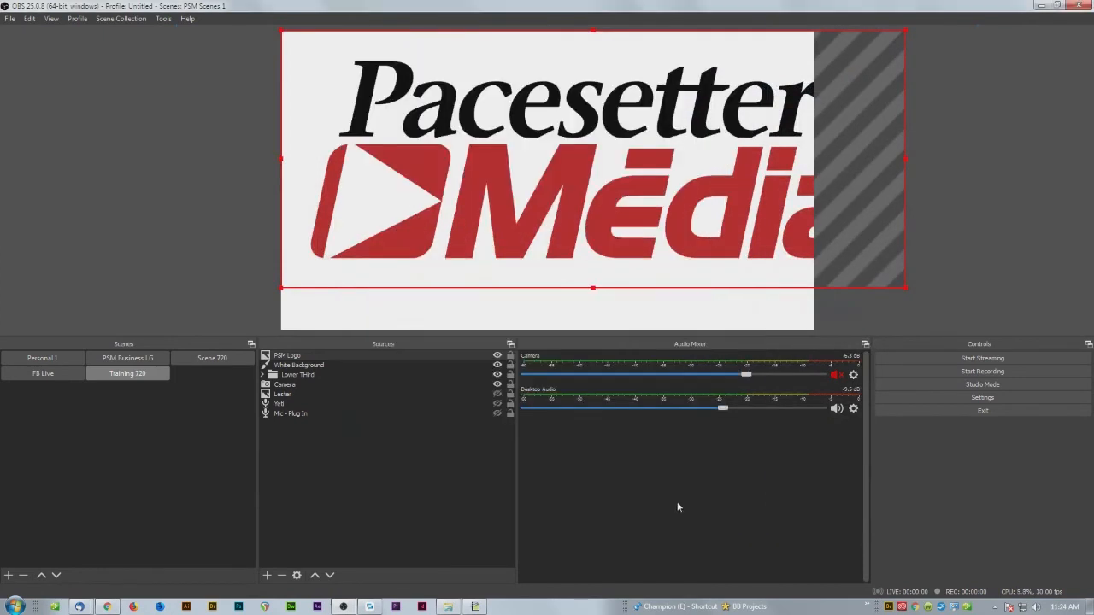
Scale the PSM Logo down to roughly a third of the canvas width and center it in the upper half.
drag(907, 292, 653, 179)
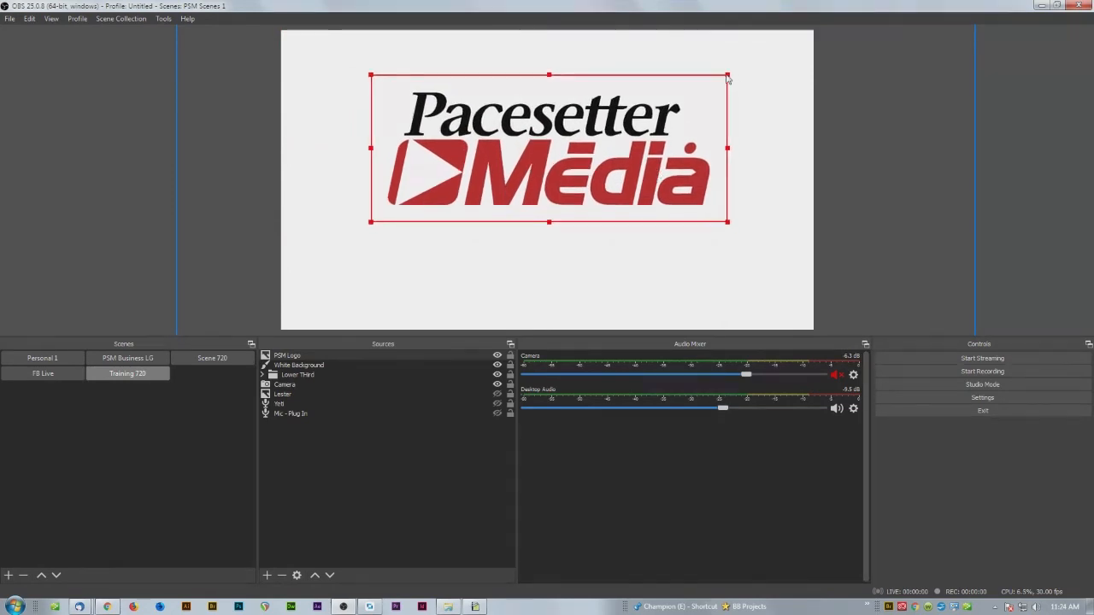
drag(728, 76, 613, 122)
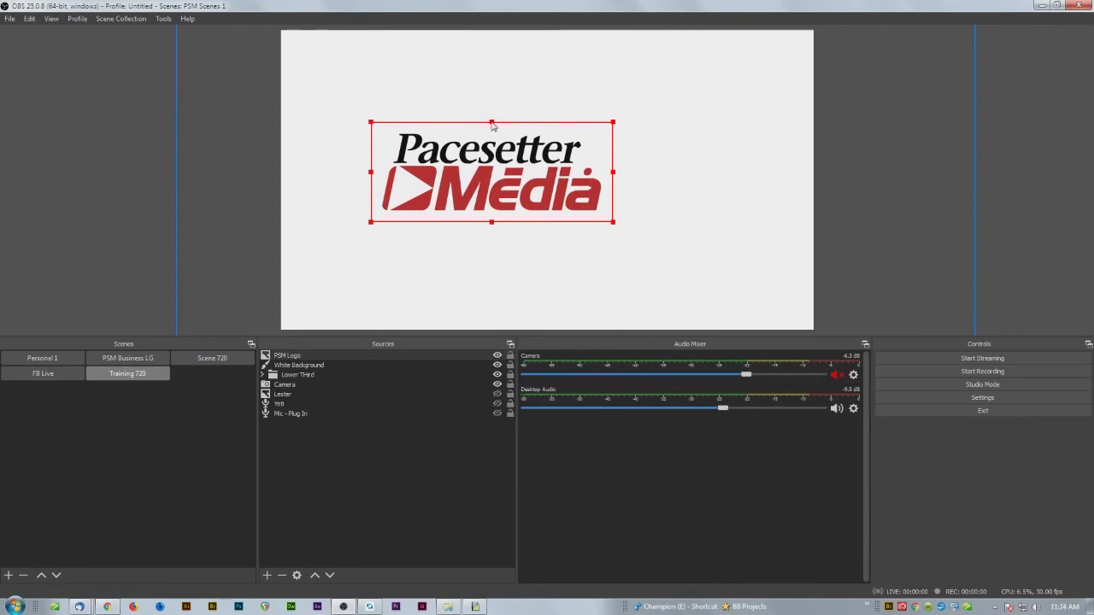
mouse_move(491, 124)
mouse_down()
mouse_move(492, 157)
mouse_move(491, 137)
mouse_up()
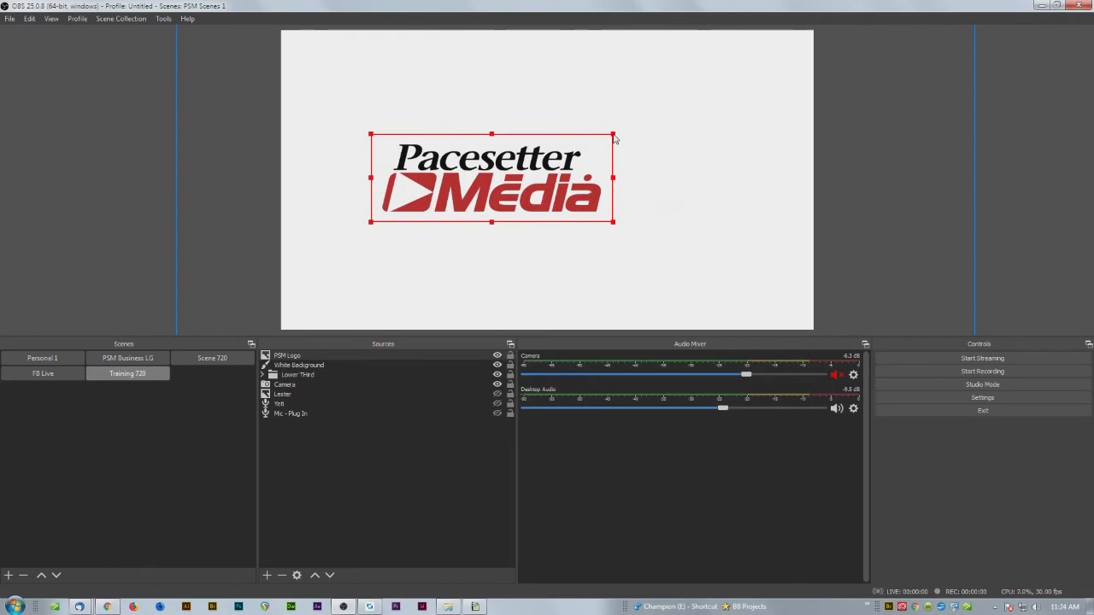
drag(614, 138, 621, 127)
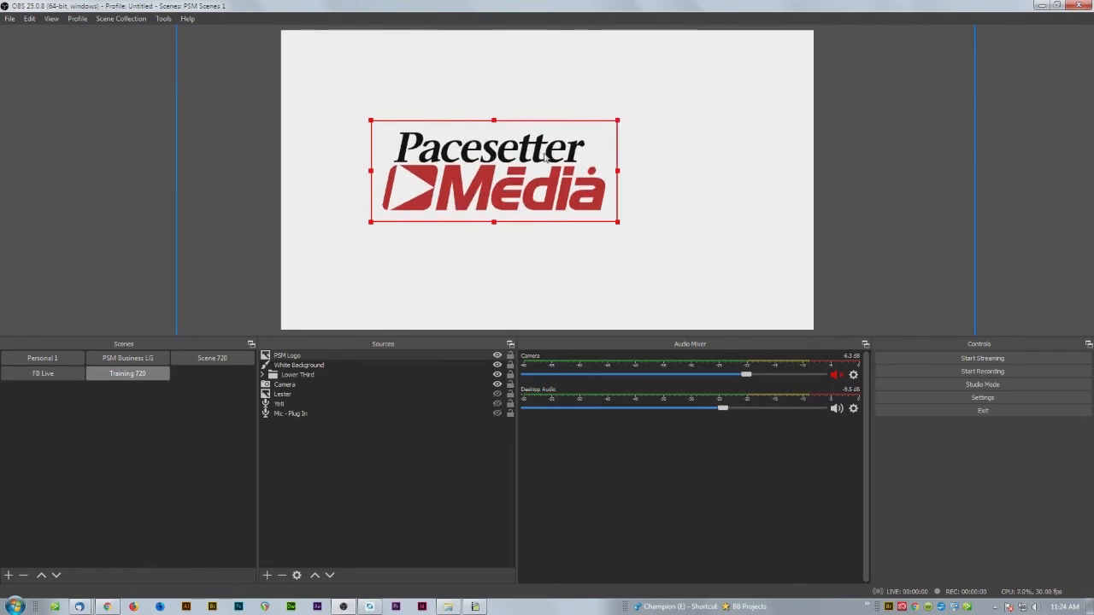
drag(541, 156, 624, 132)
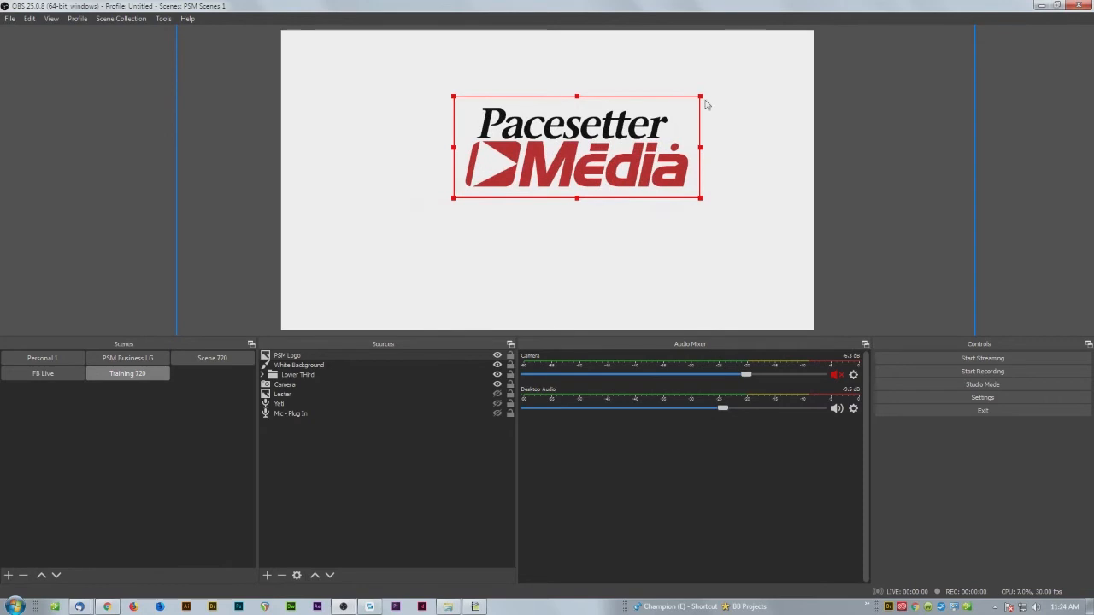
drag(699, 99, 647, 122)
drag(595, 179, 589, 156)
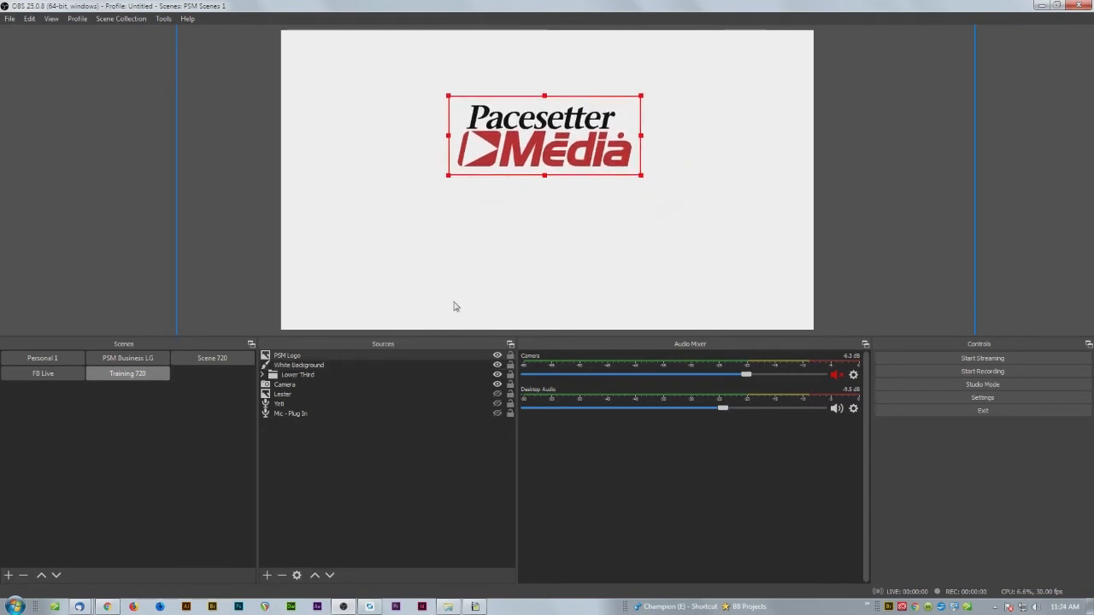
Add a new Text (GDI+) source named Be Back Text.
click(266, 577)
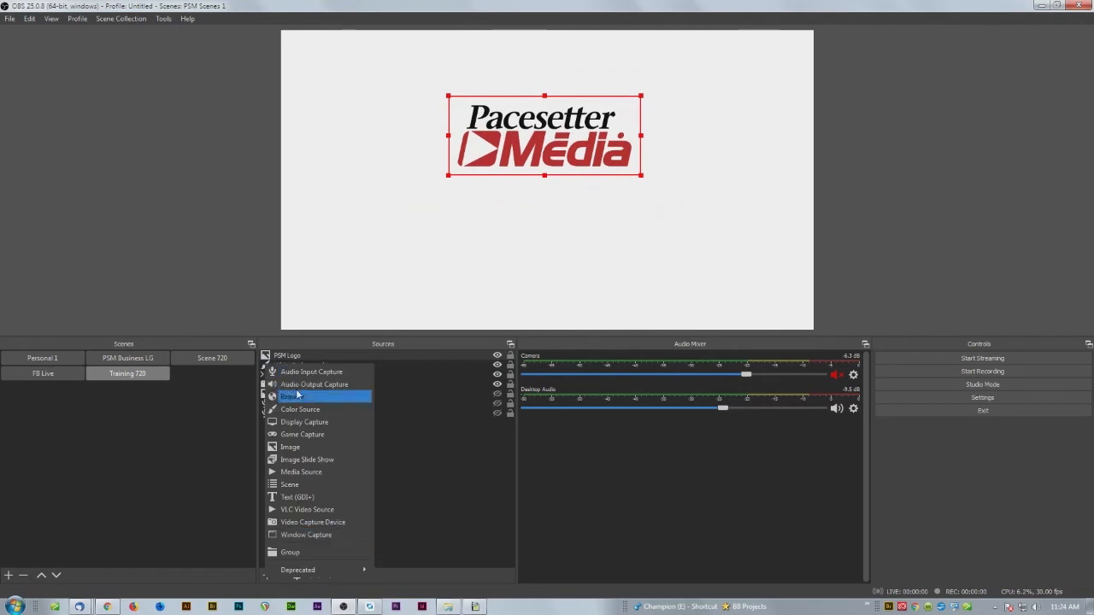
click(307, 497)
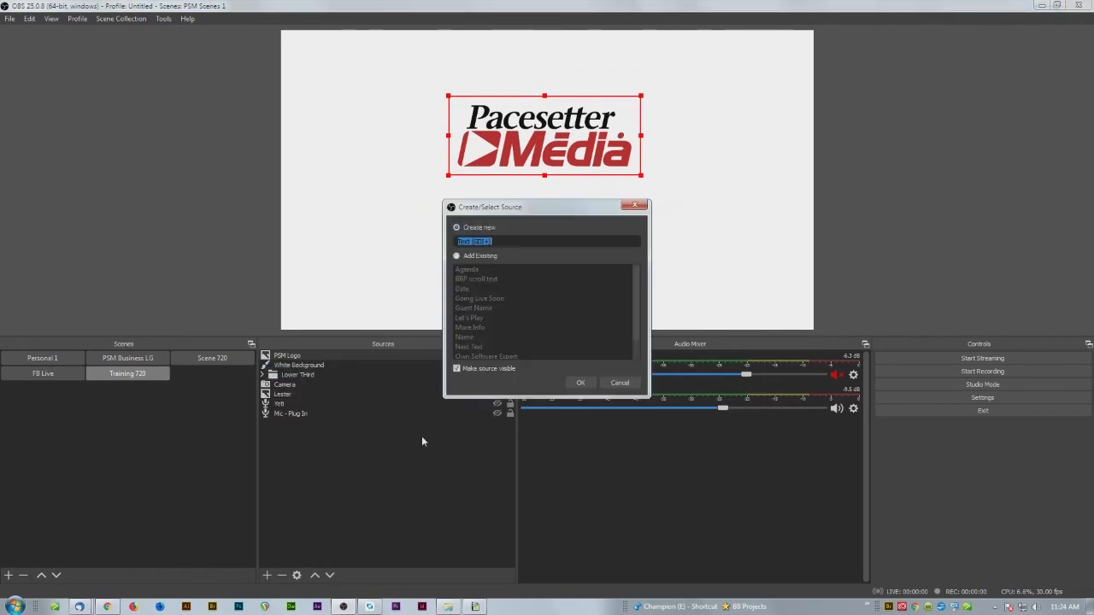
text(We'll Be Right Back)
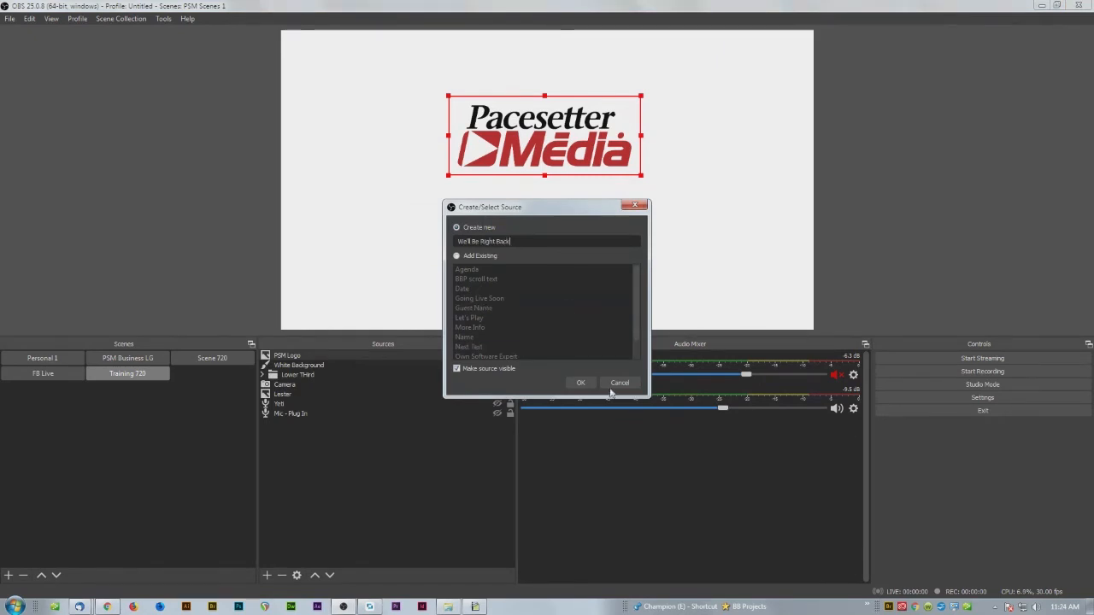
click(580, 384)
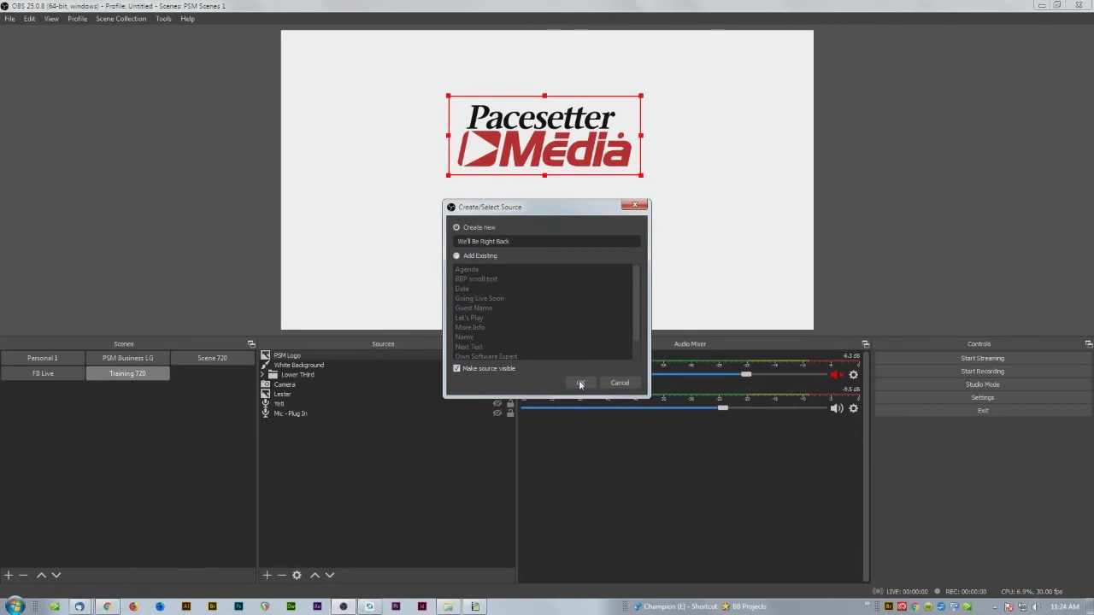
click(585, 320)
drag(517, 242, 358, 234)
text(Ba)
key(BackSpace)
text(e Back Text)
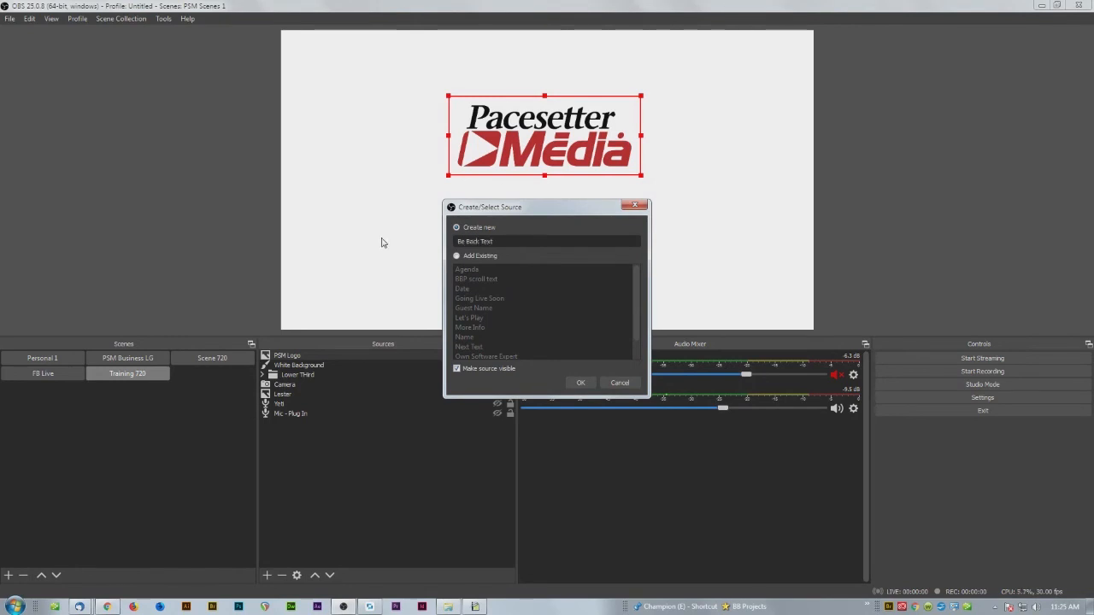
click(574, 381)
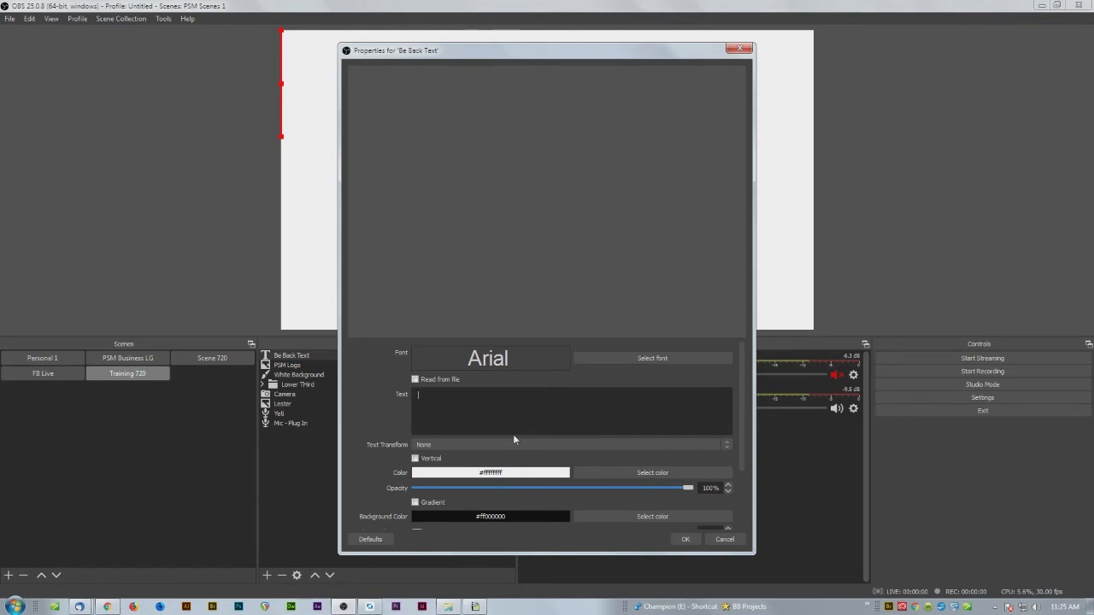
Set the source's text to "We'll Be Right Back" in Arial Regular at font size 80.
text(We'll )
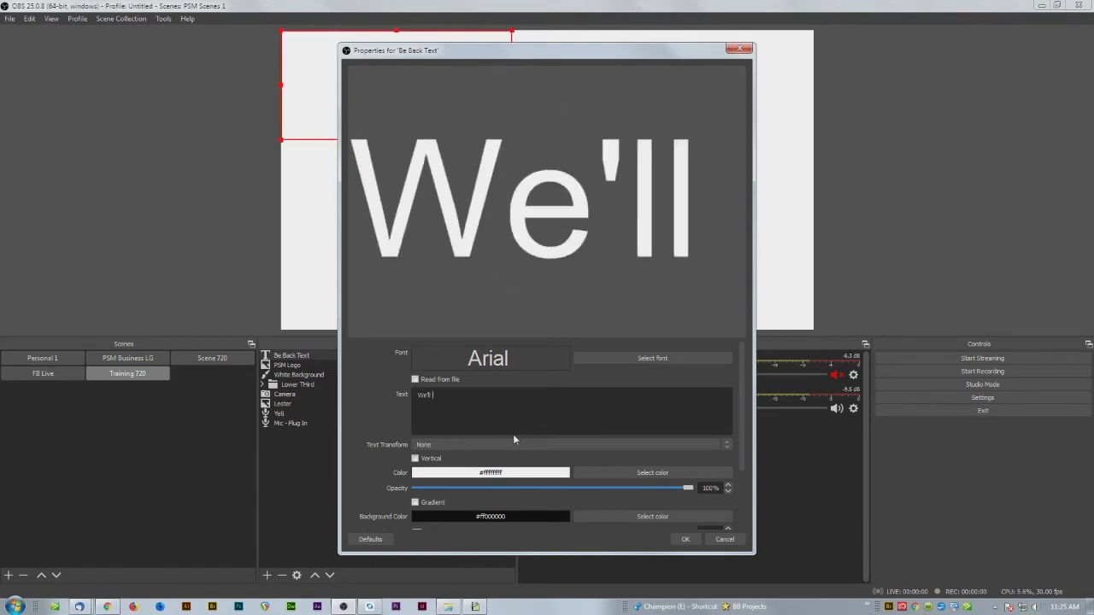
text(Be Right Back)
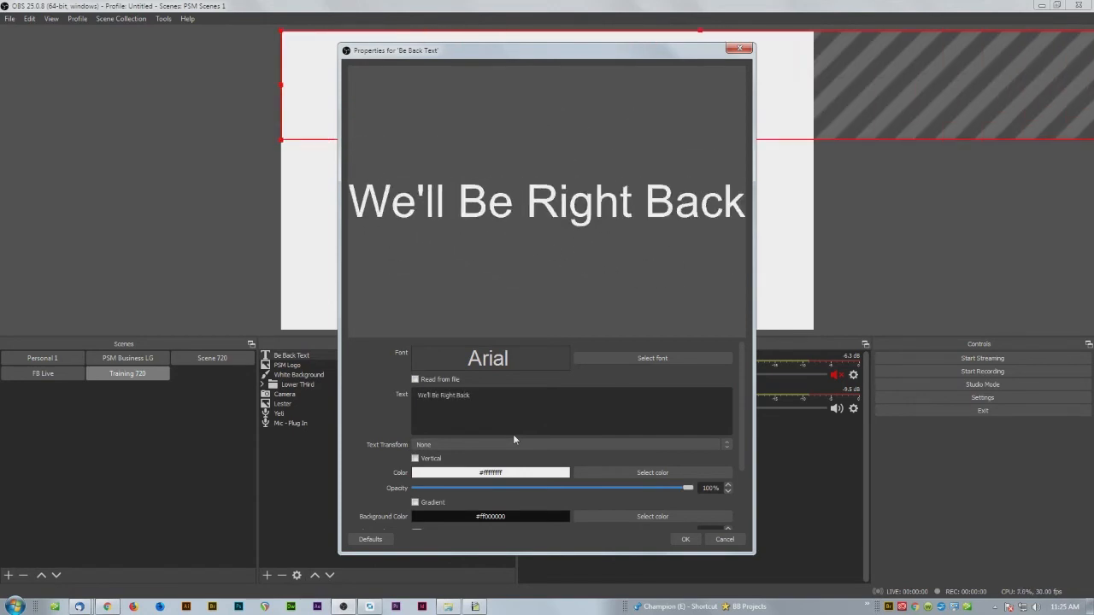
click(676, 358)
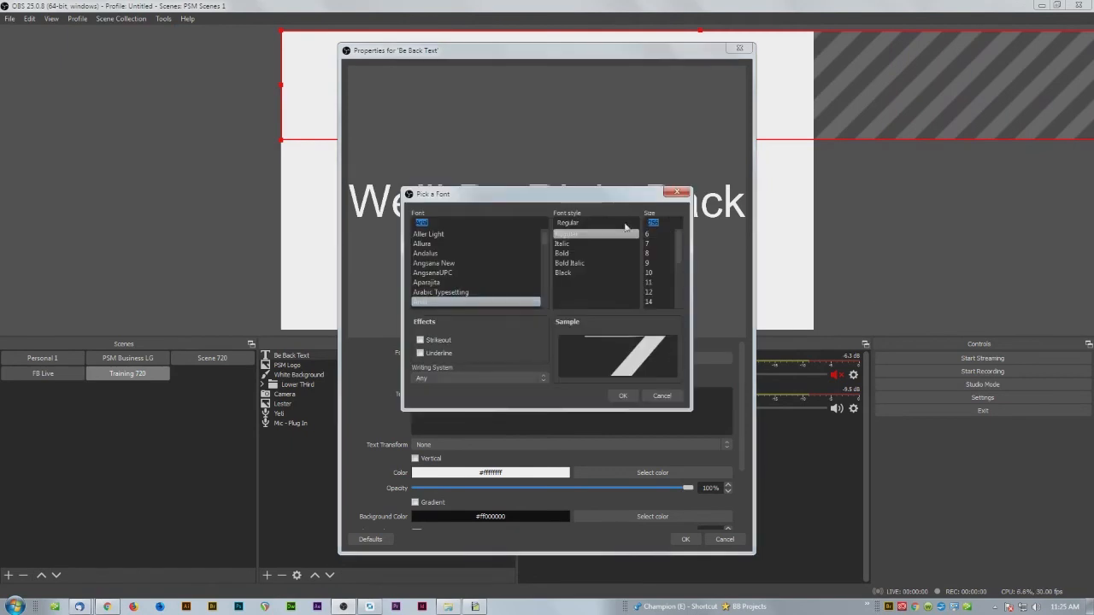
text(80)
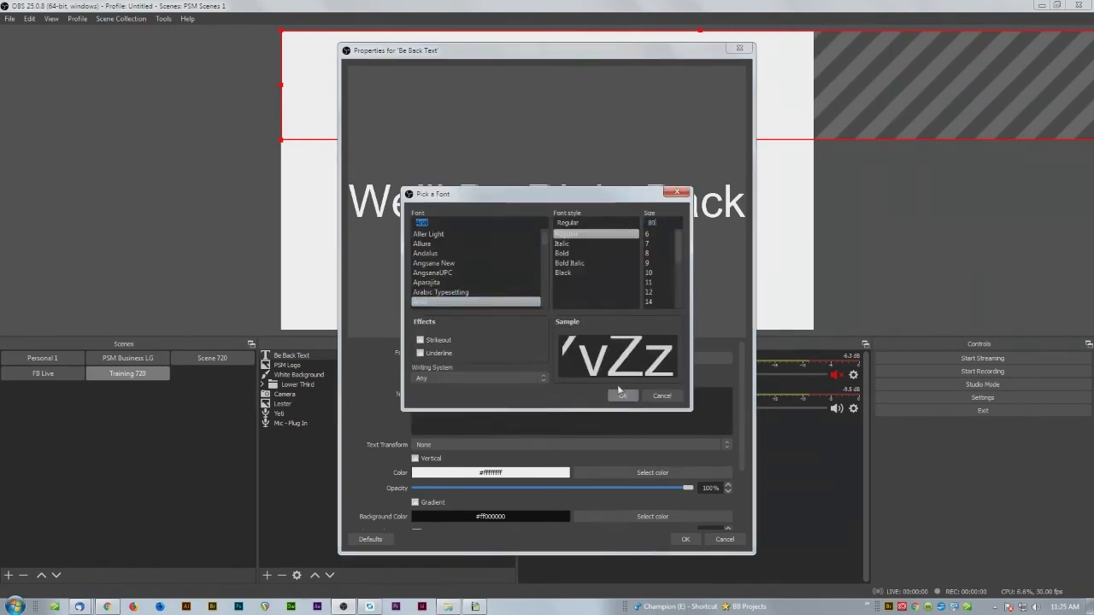
click(624, 396)
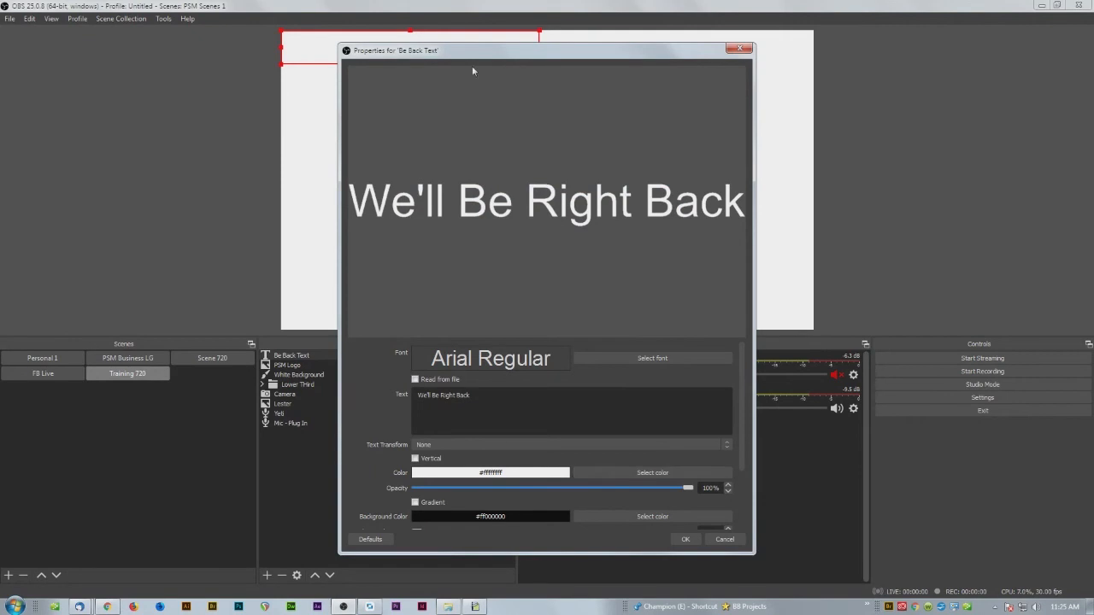
Set the Be Back Text color to purple (#6937ff).
drag(572, 60, 753, 74)
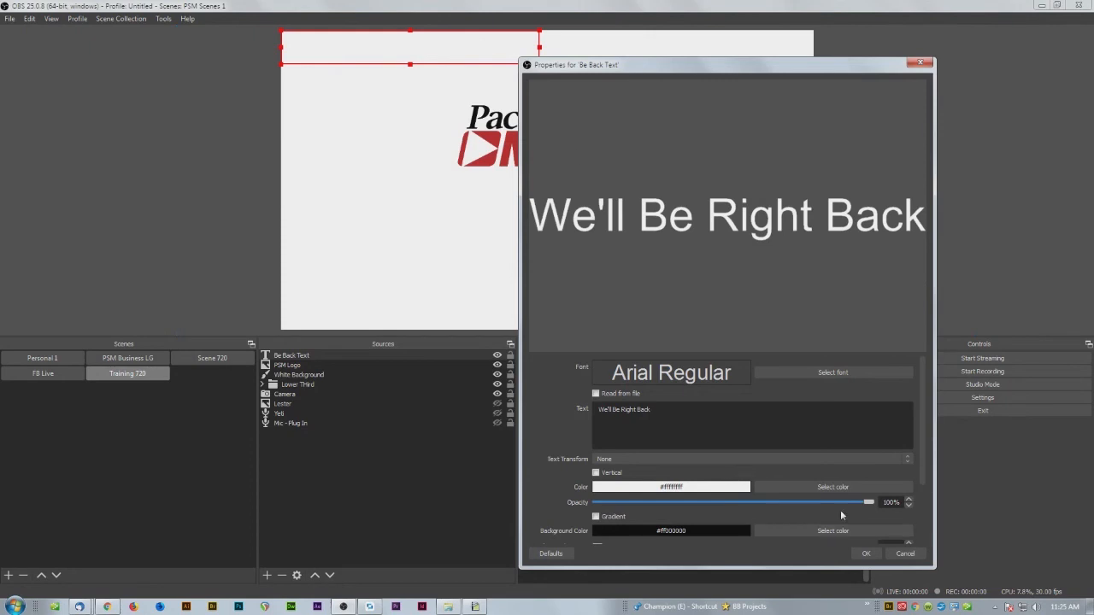
click(821, 487)
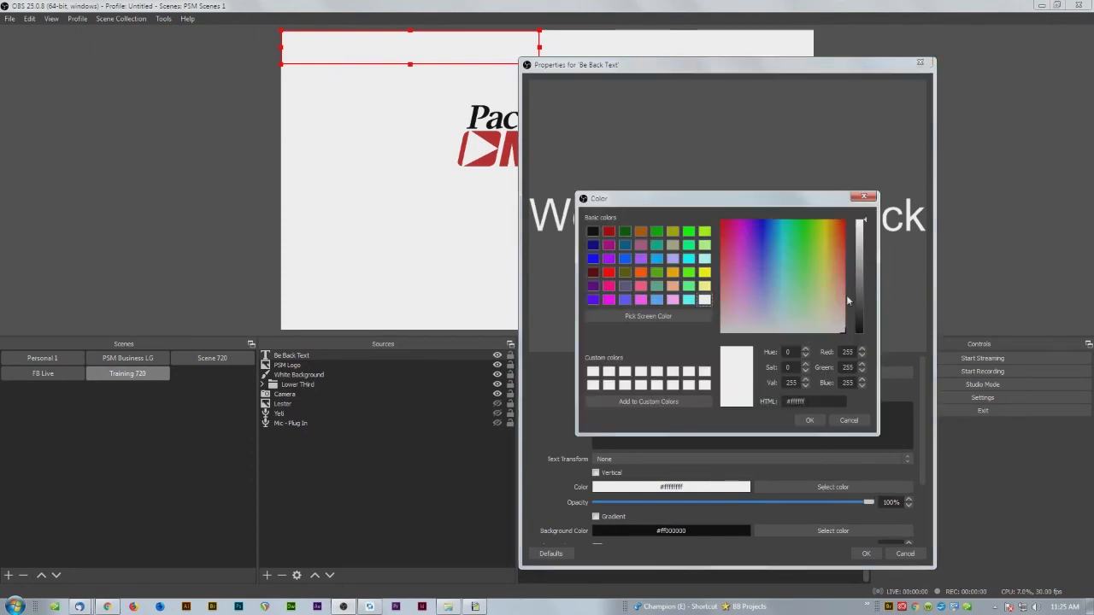
drag(757, 271, 756, 243)
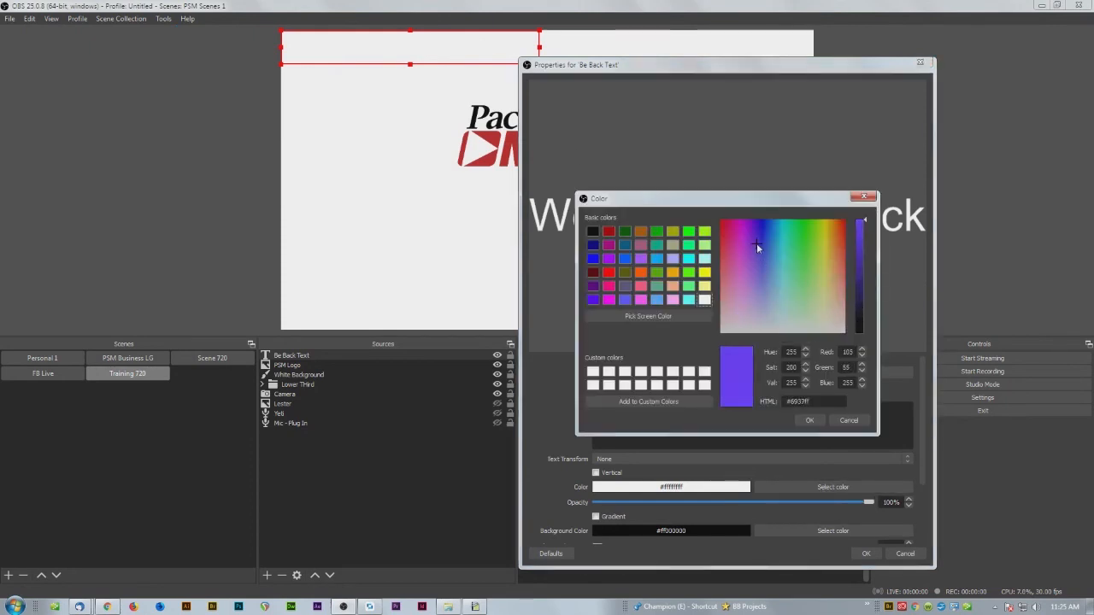
click(812, 419)
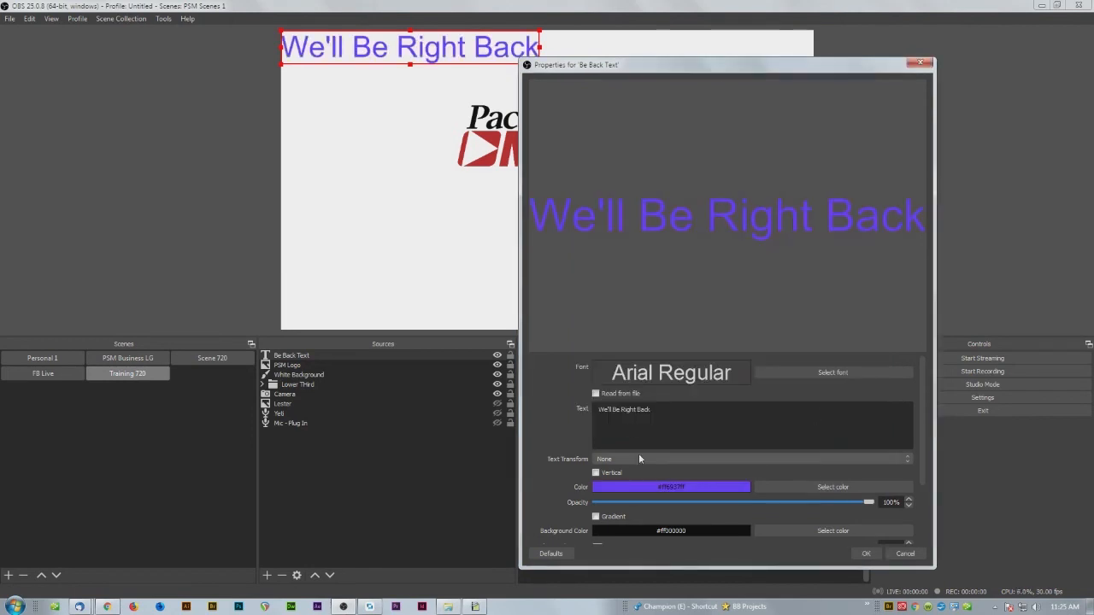
Change the font of the Be Back Text source to Candara Regular.
click(824, 373)
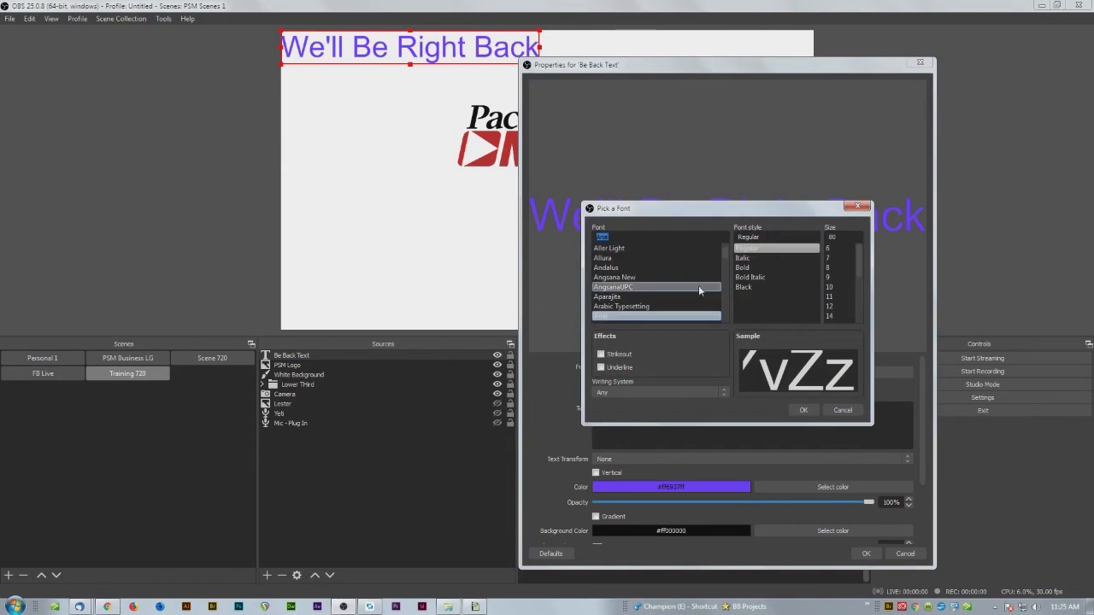
scroll(630, 300, down, 5)
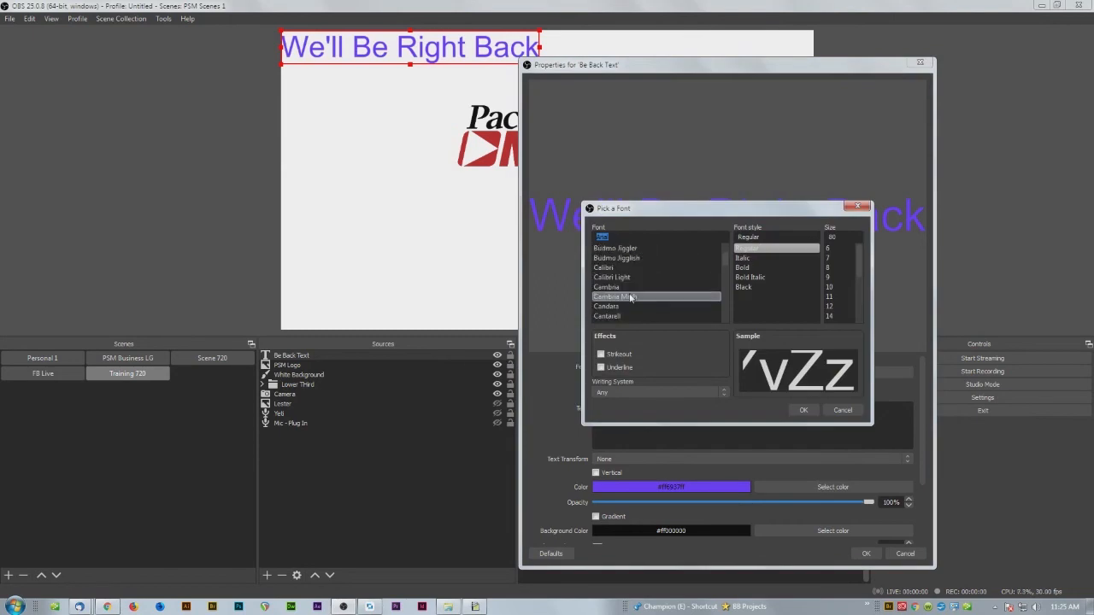
click(619, 308)
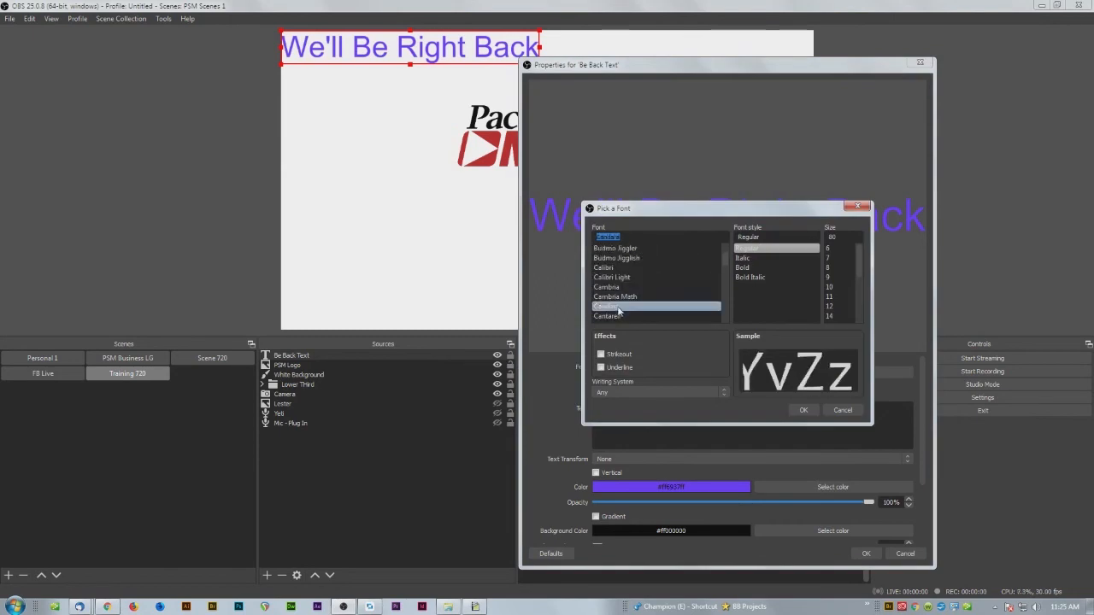
click(804, 411)
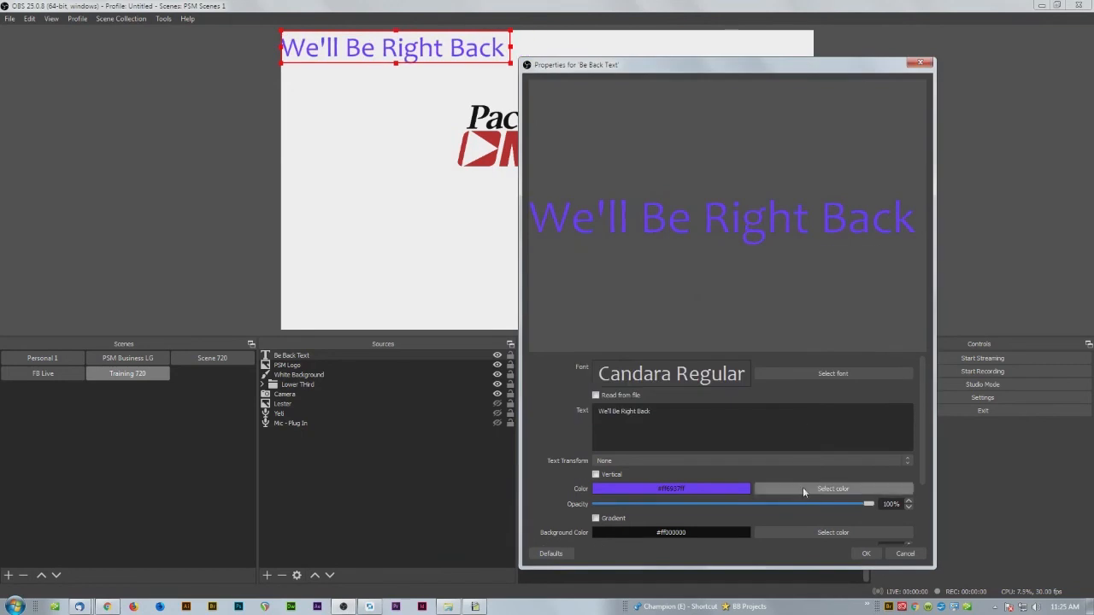
Place the "We'll Be Right Back" text below the logo and center it horizontally on the canvas.
drag(478, 47, 626, 230)
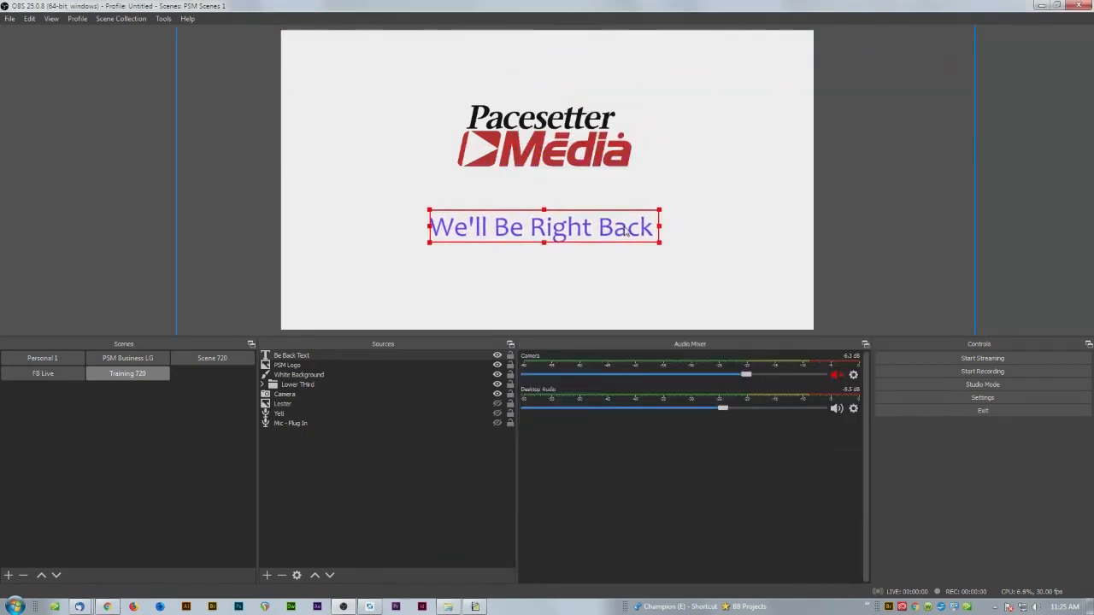
right_click(587, 229)
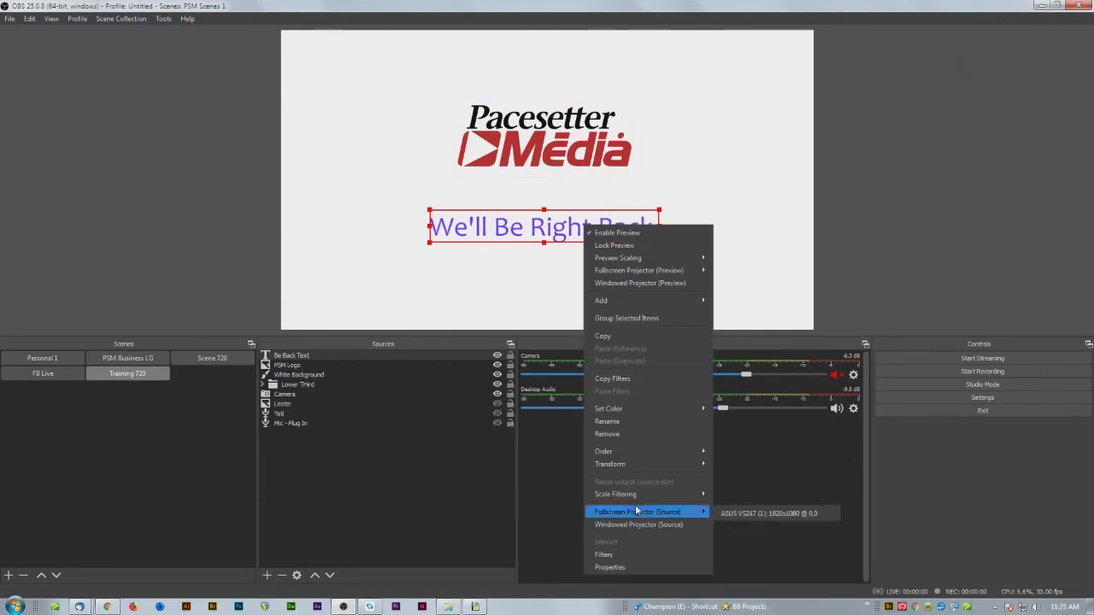
mouse_move(632, 464)
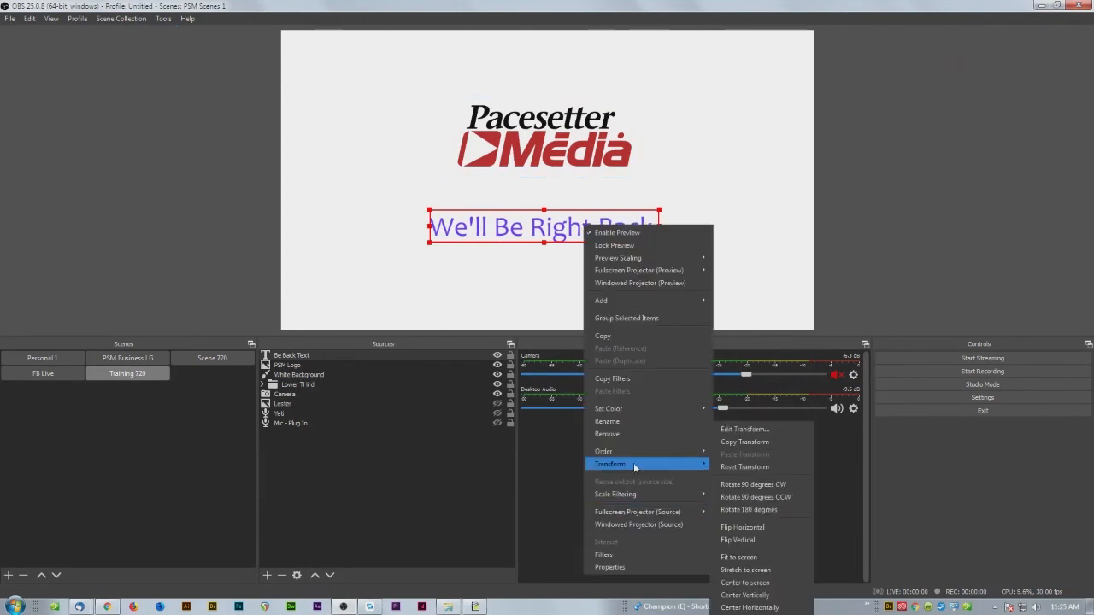
click(737, 607)
Center the PSM Logo horizontally on the canvas.
click(559, 149)
right_click(559, 148)
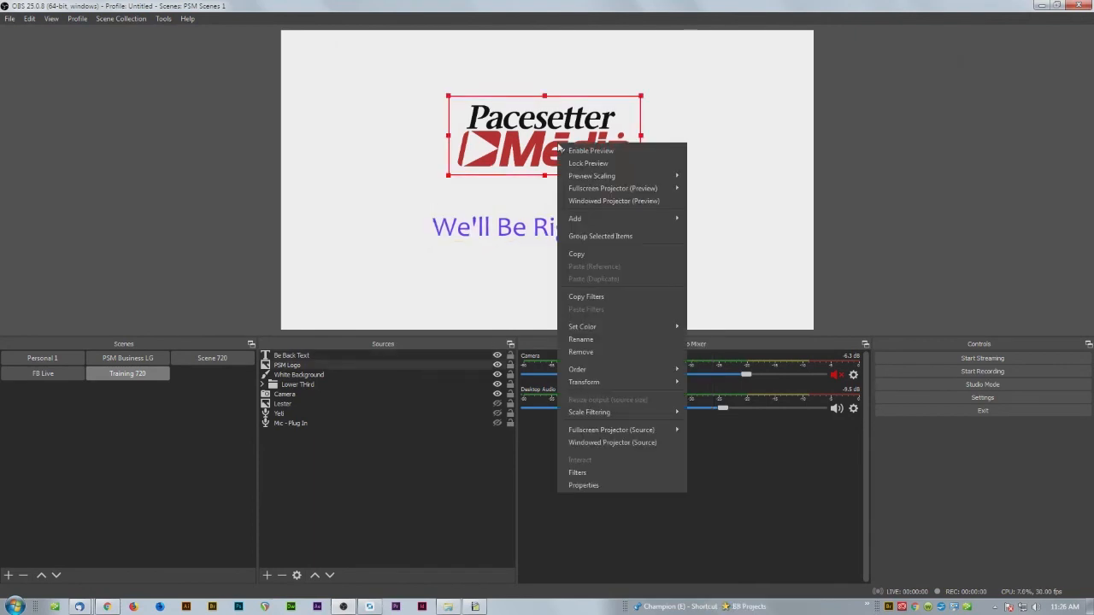
mouse_move(630, 381)
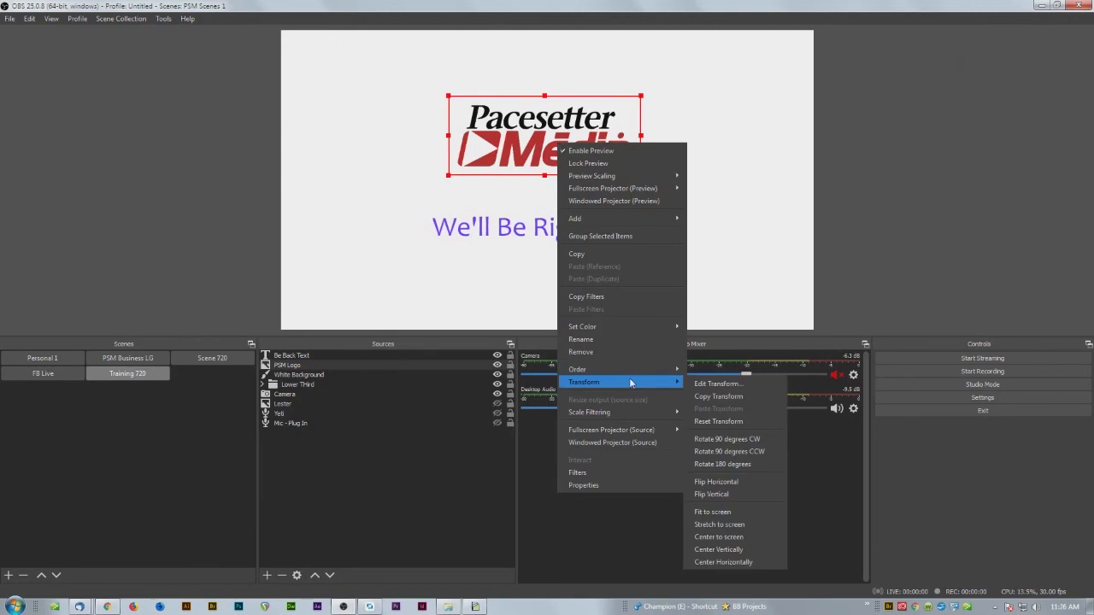
click(728, 564)
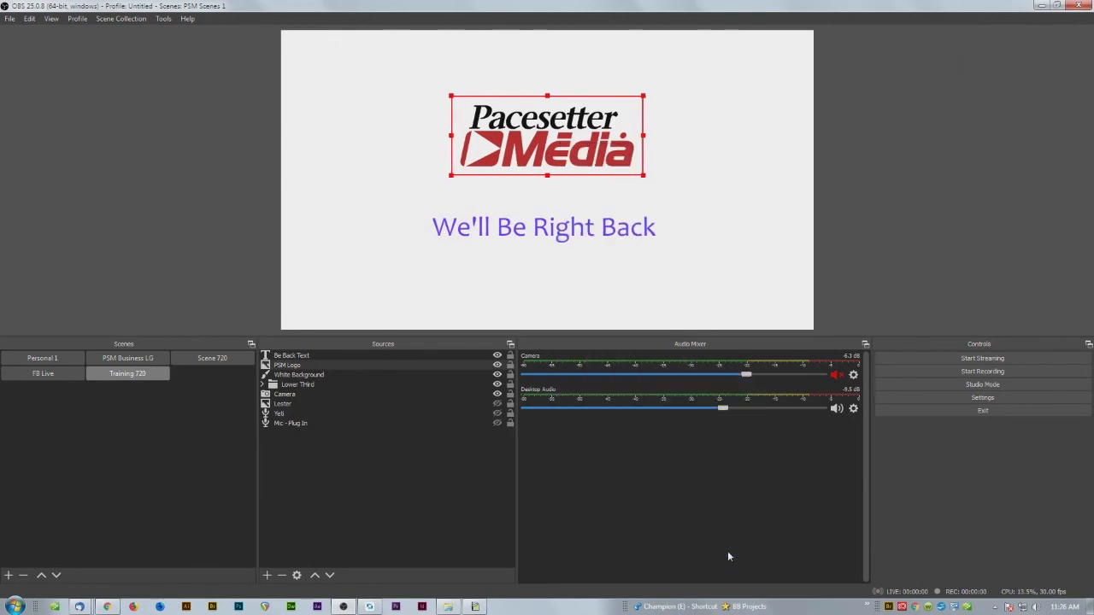
Group the Be Back Text, PSM Logo and White Background sources under the name Be Back Group.
click(299, 375)
click(302, 383)
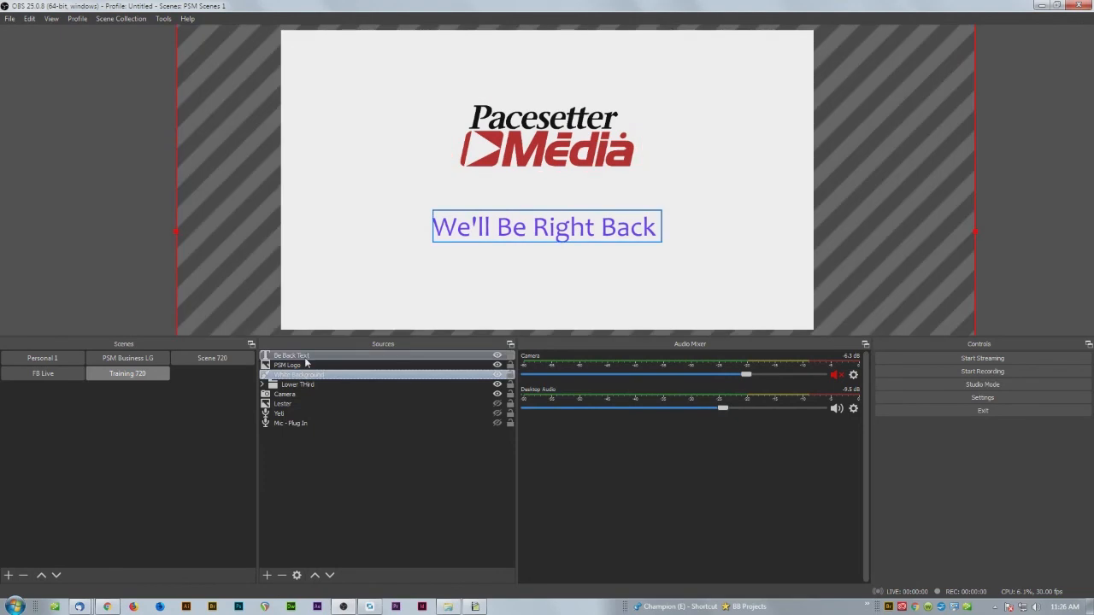
click(307, 358)
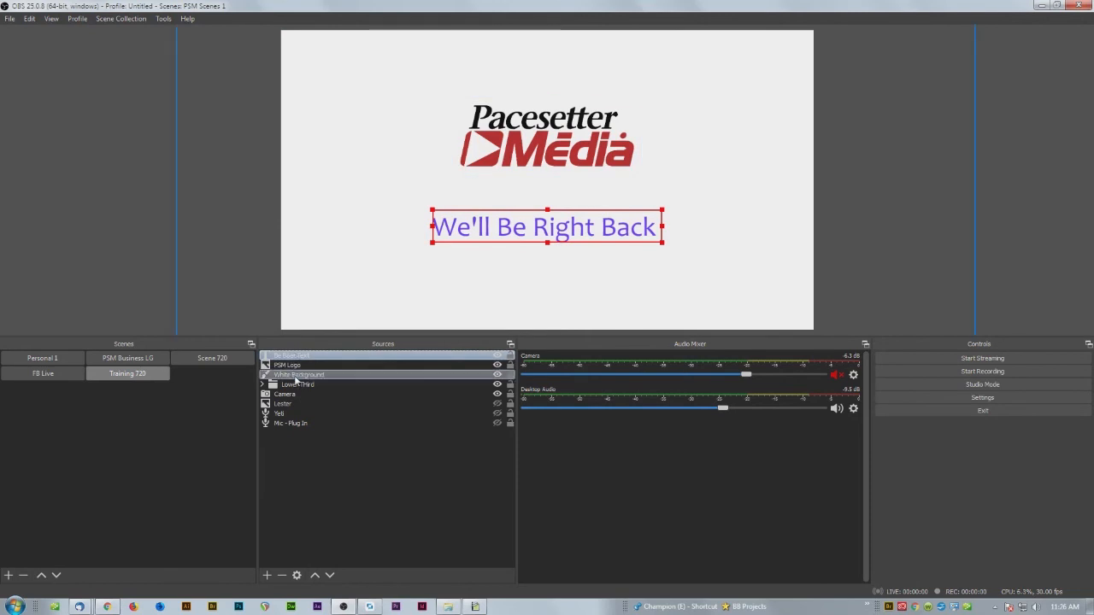
shift+click(295, 376)
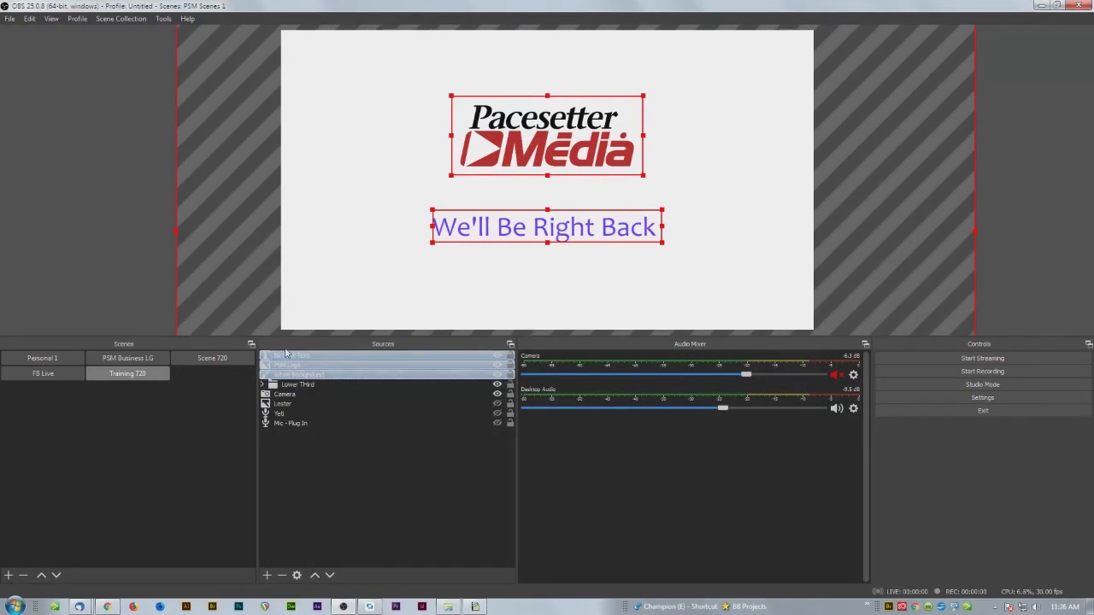
right_click(286, 356)
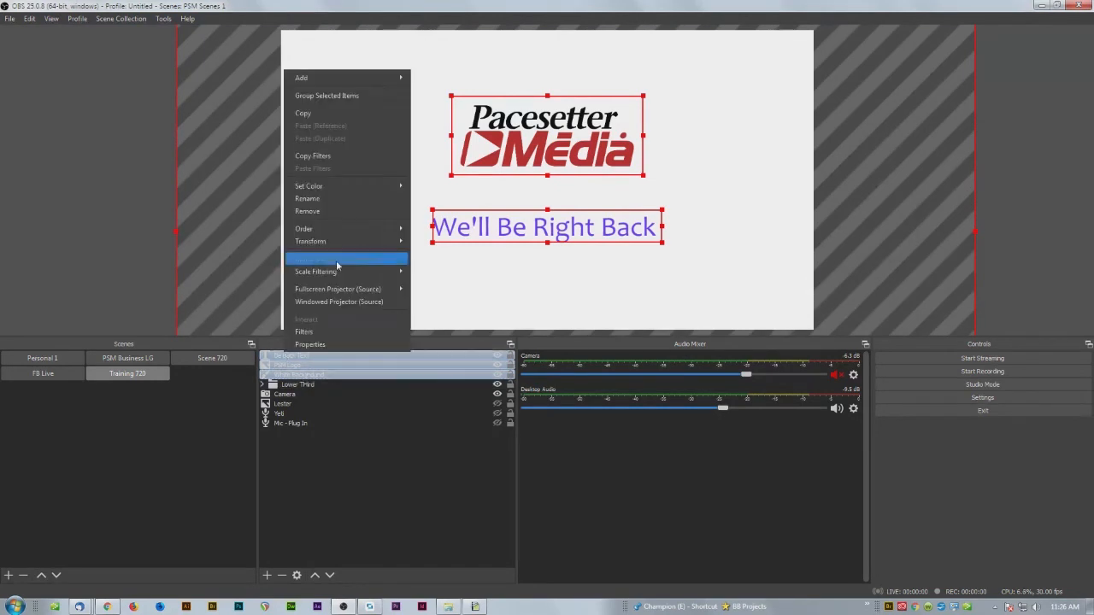
click(344, 100)
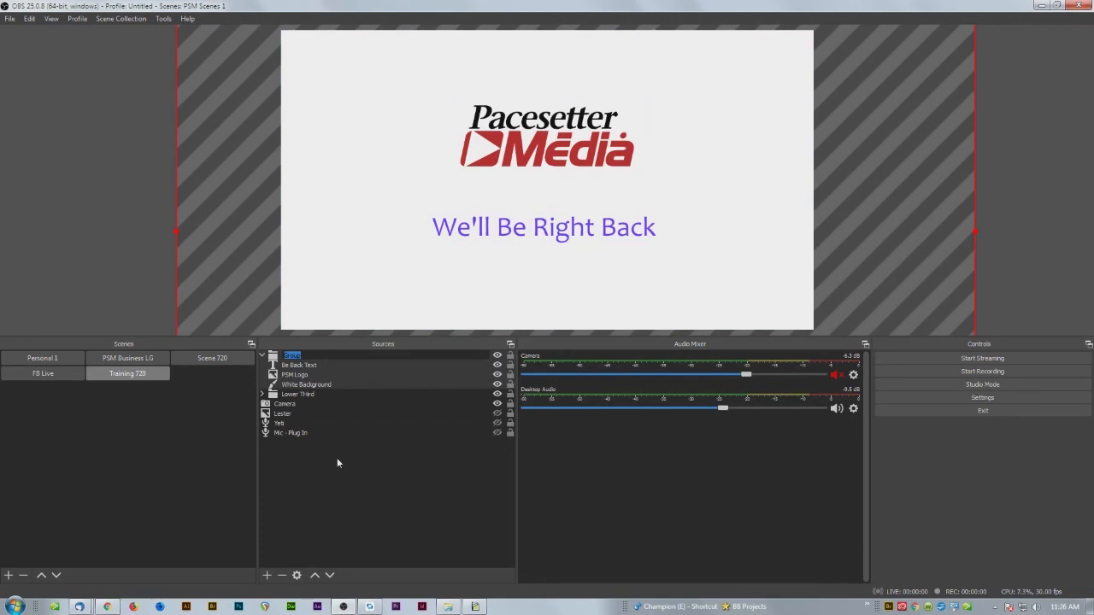
text(Be Back Grouop)
key(Return)
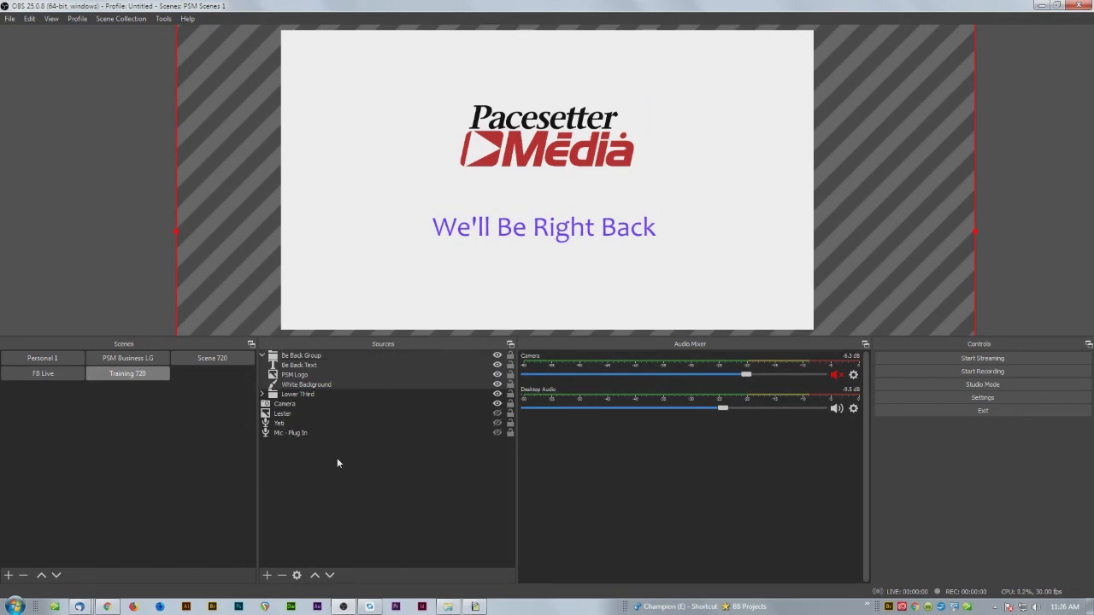
Collapse the Be Back Group and toggle its visibility, finishing with the group hidden.
click(262, 356)
click(394, 366)
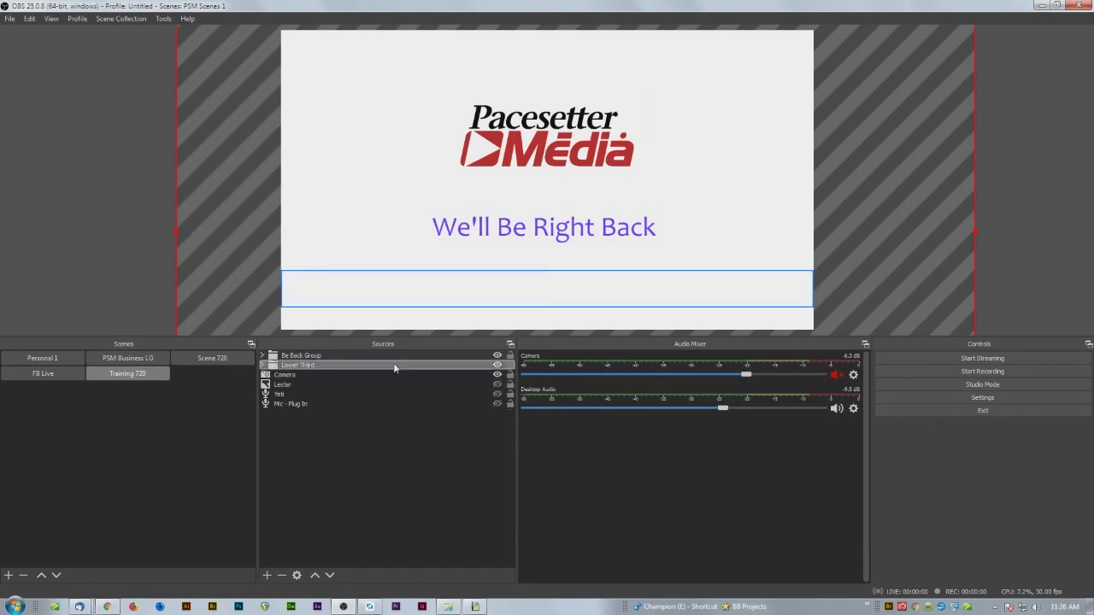
click(496, 357)
click(496, 357)
click(496, 357)
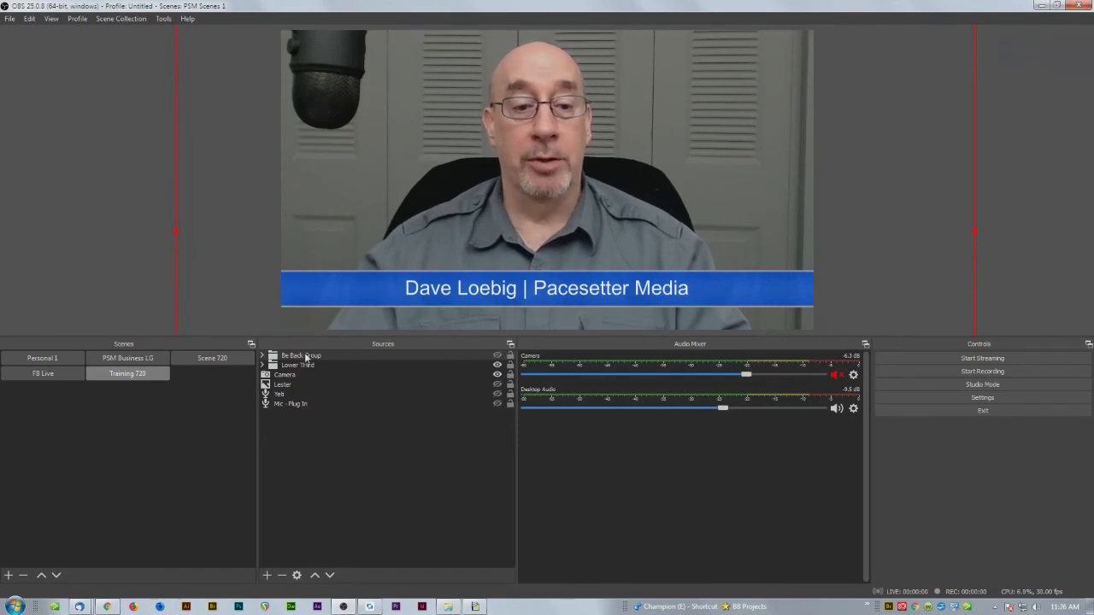
Try the visible Be Back Group below the Lower Third in the source order, and return it to the top.
drag(325, 357, 499, 369)
click(497, 366)
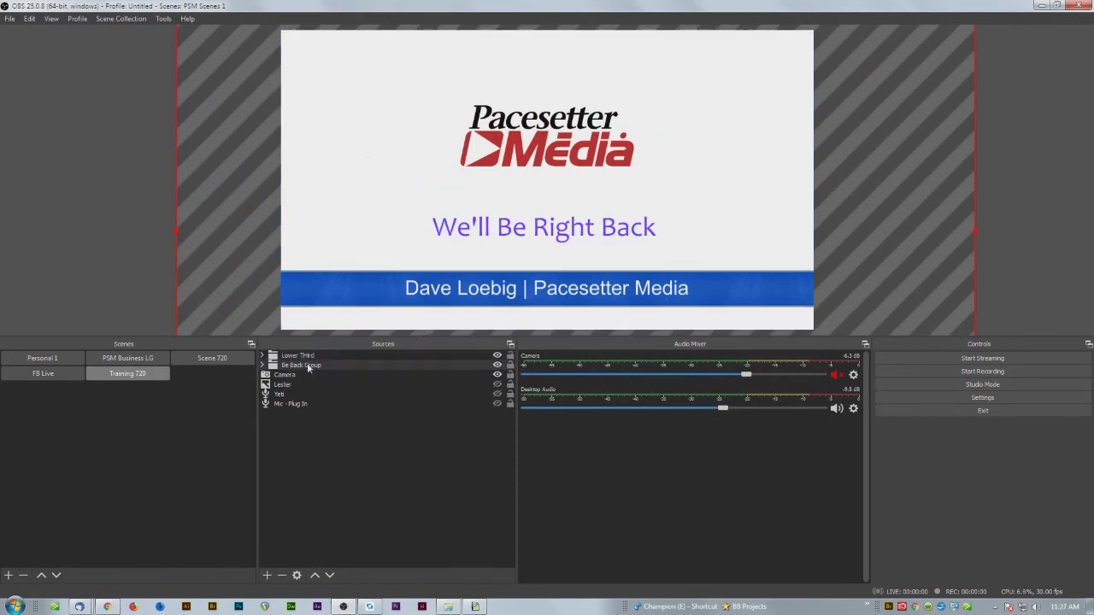
mouse_move(291, 368)
mouse_down()
mouse_move(277, 357)
mouse_move(272, 366)
mouse_move(280, 354)
mouse_up()
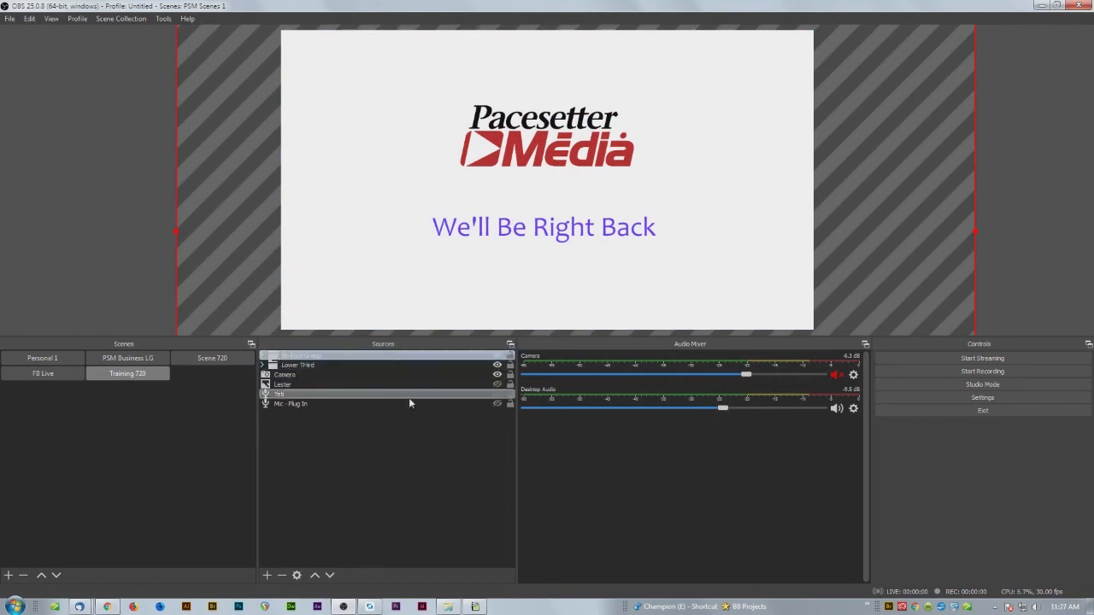
Switch the Be Back Group off, on and off again to test it over the camera view.
click(496, 355)
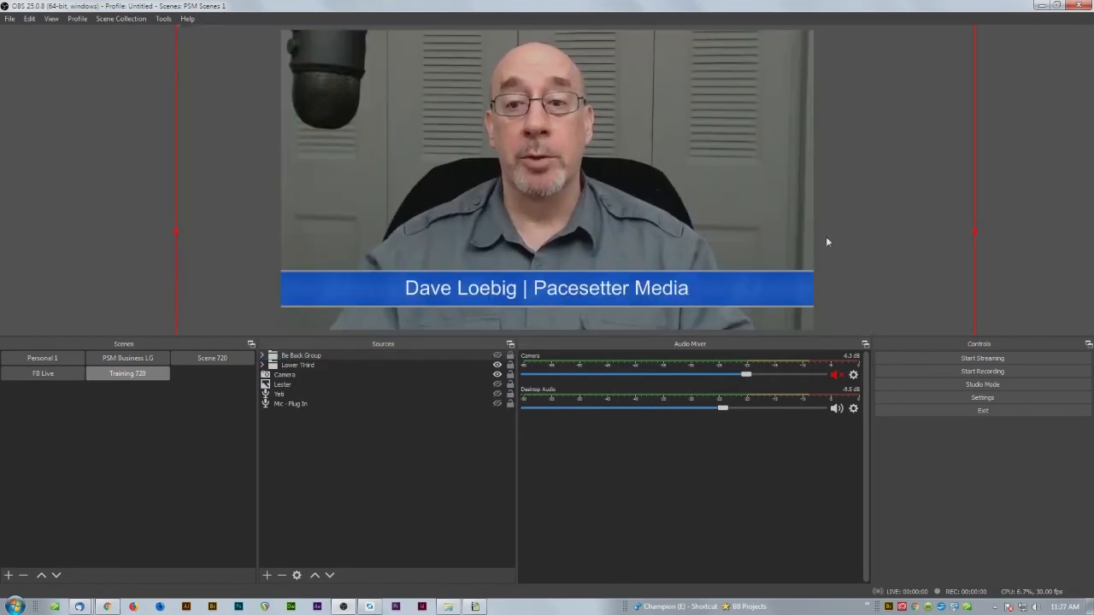
click(496, 355)
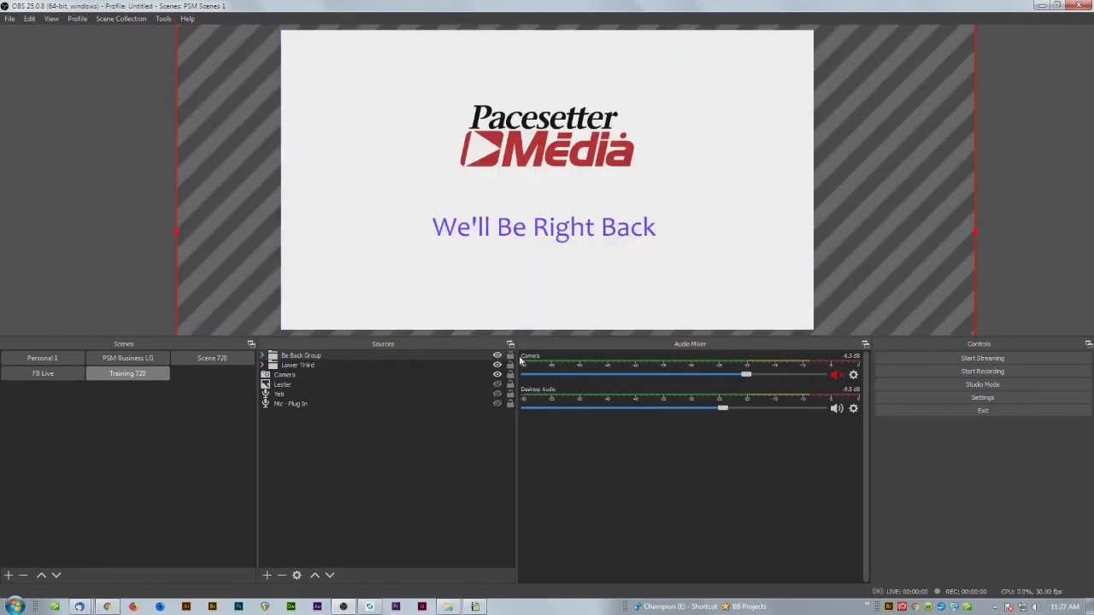
click(497, 356)
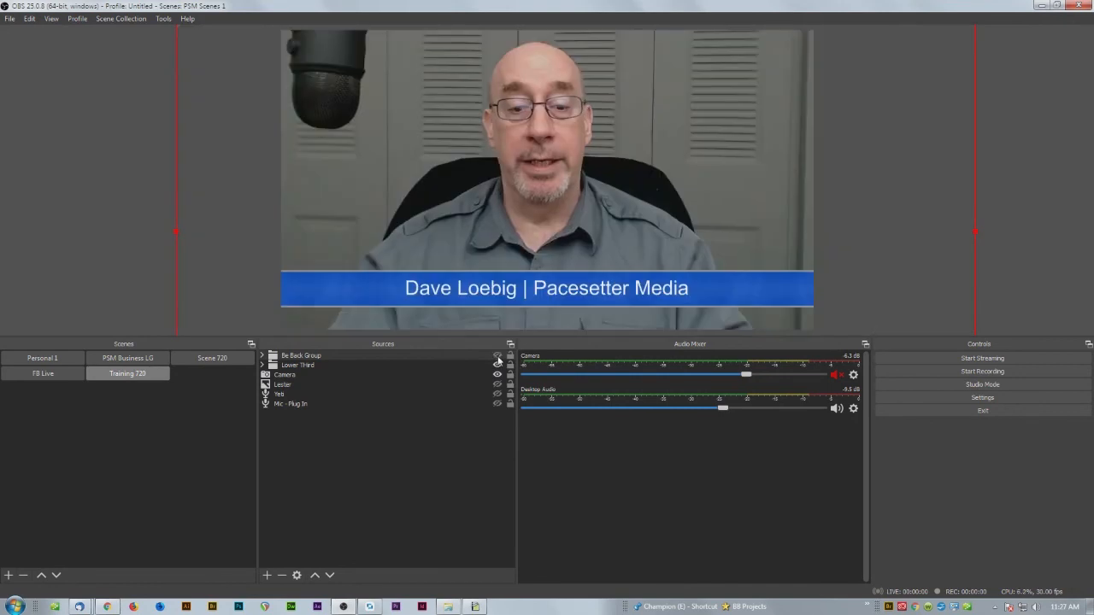
Add a new Image source named Be Back Image.
click(267, 575)
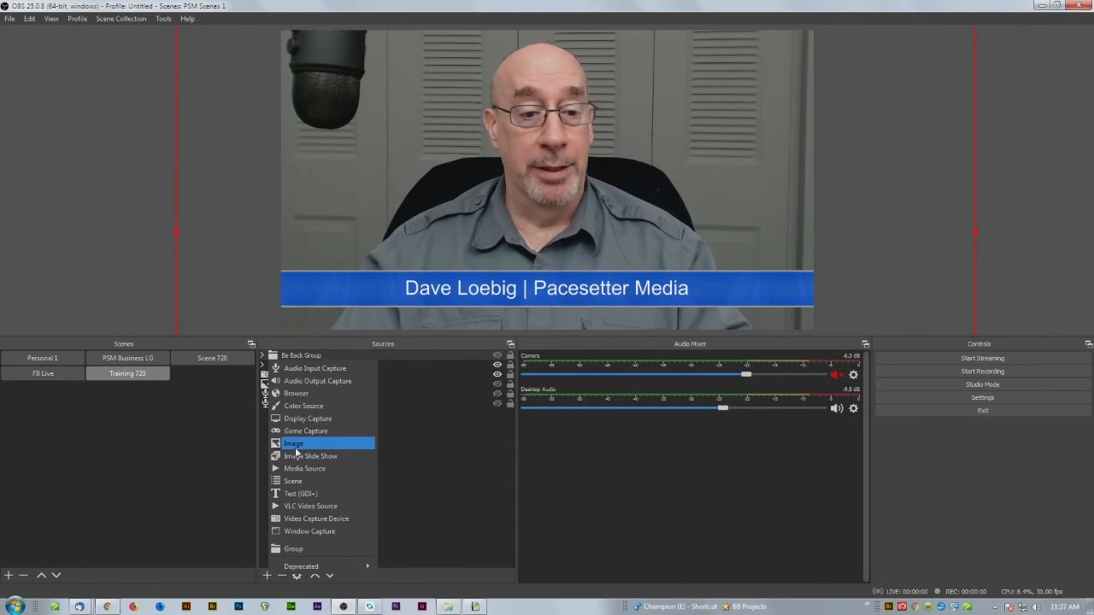
click(295, 446)
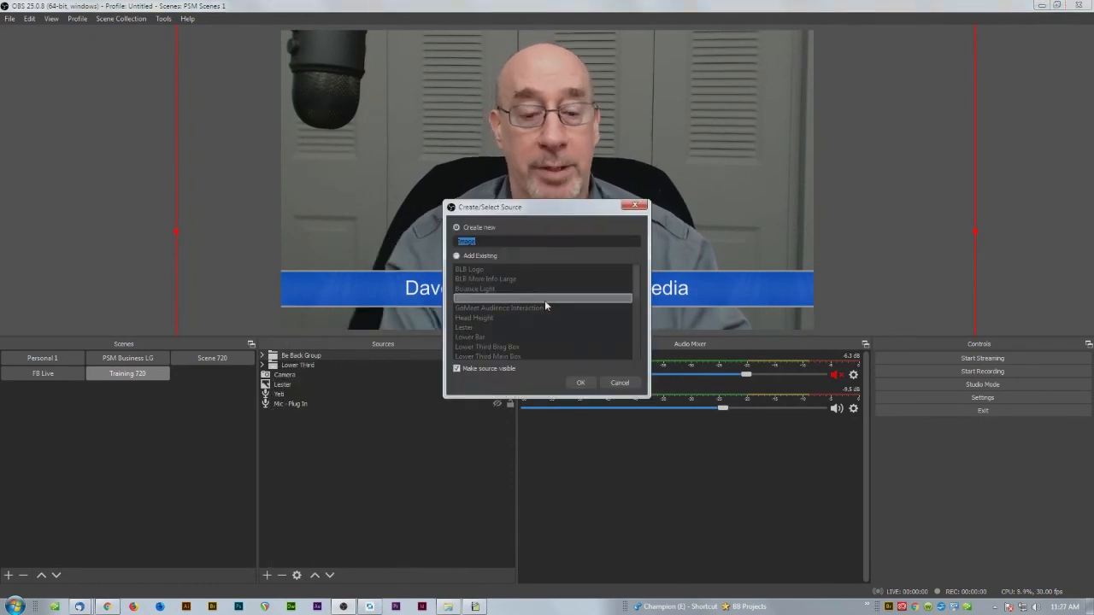
text(B)
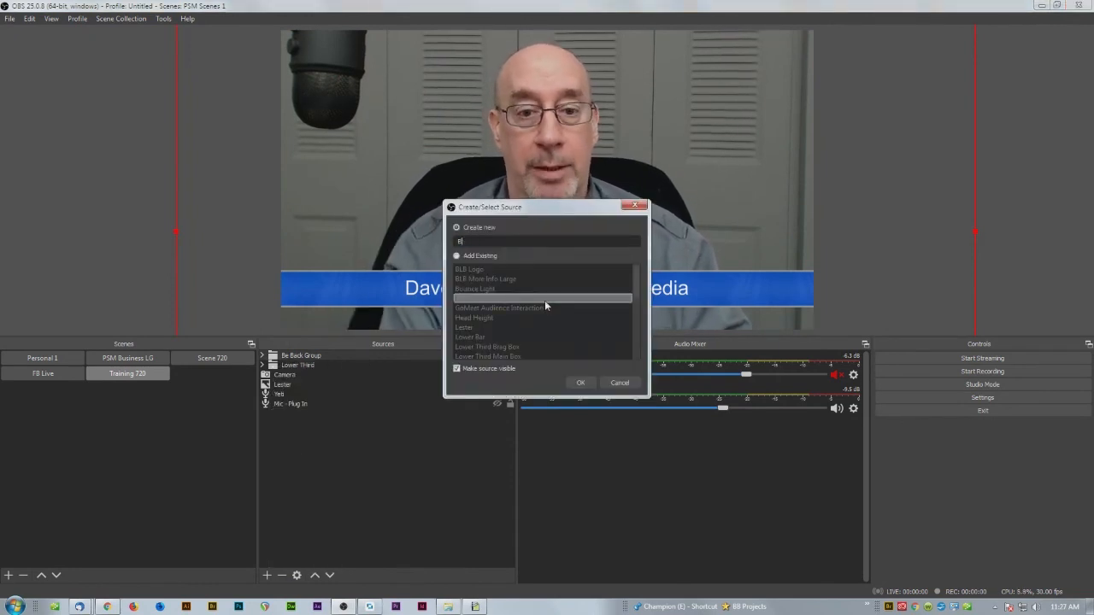
text(a Back Group)
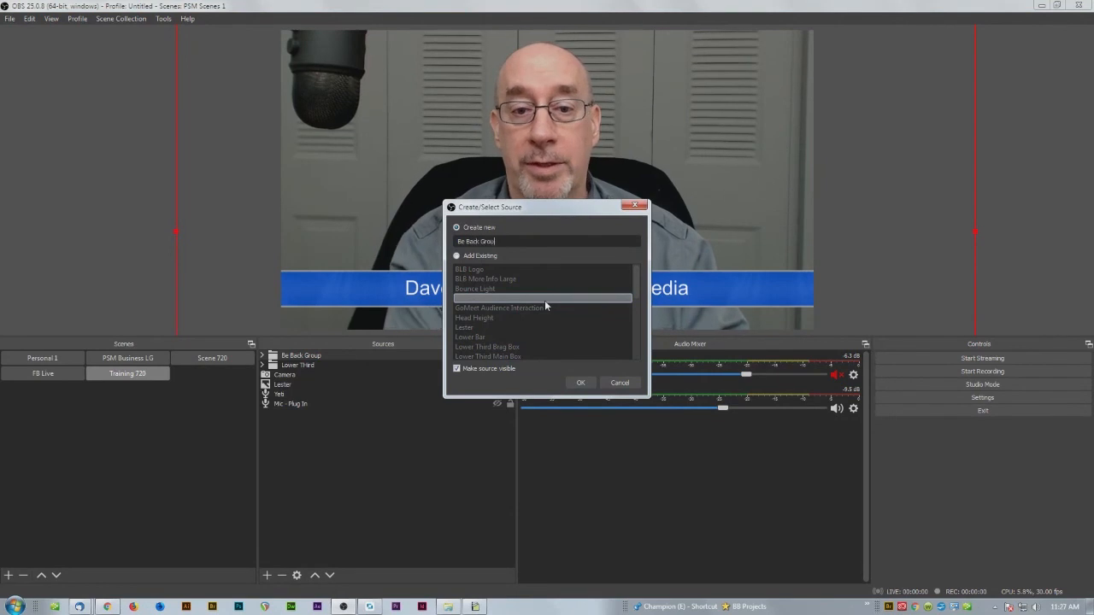
key(BackSpace)
key(BackSpace)
key(BackSpace)
key(BackSpace)
key(BackSpace)
text(Image)
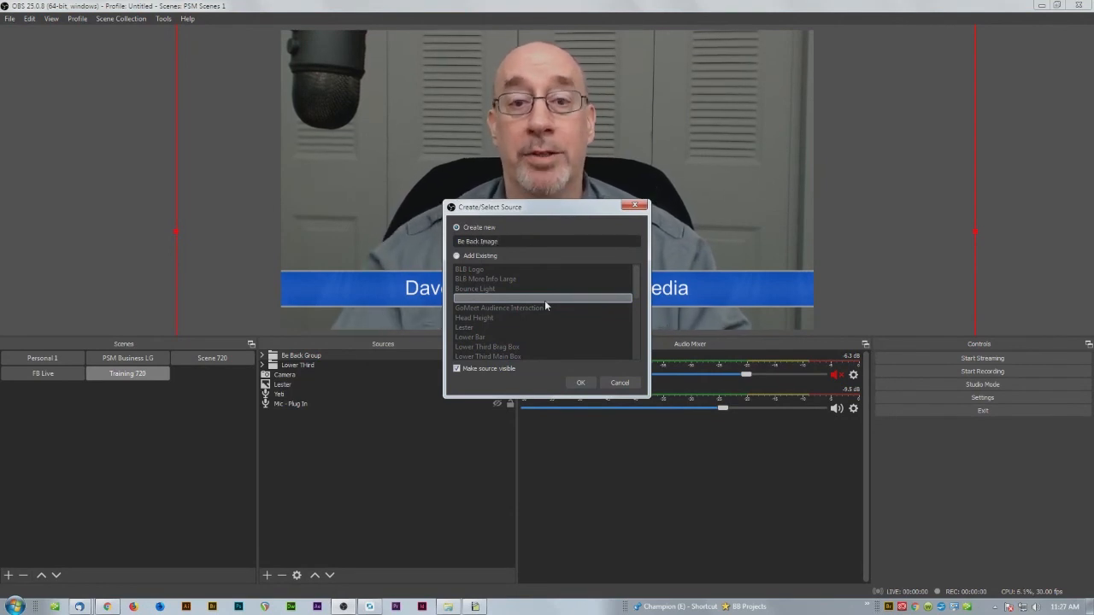
click(580, 383)
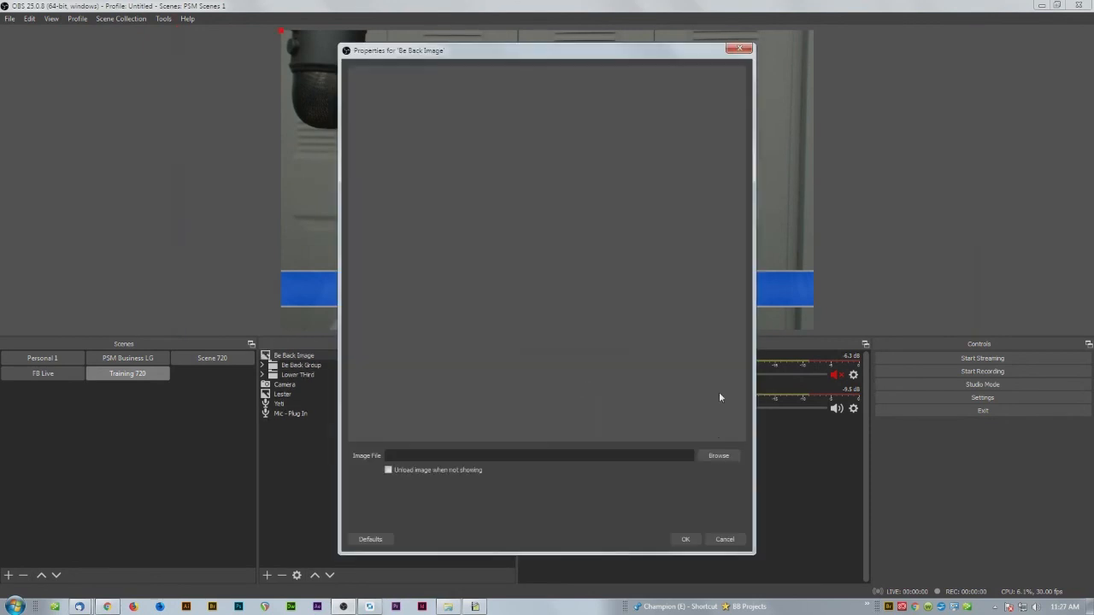
Load PSM-Be-Right-Back-1080-01.jpg from the Be Back Slide folder as the image file of the Be Back Image source.
click(716, 455)
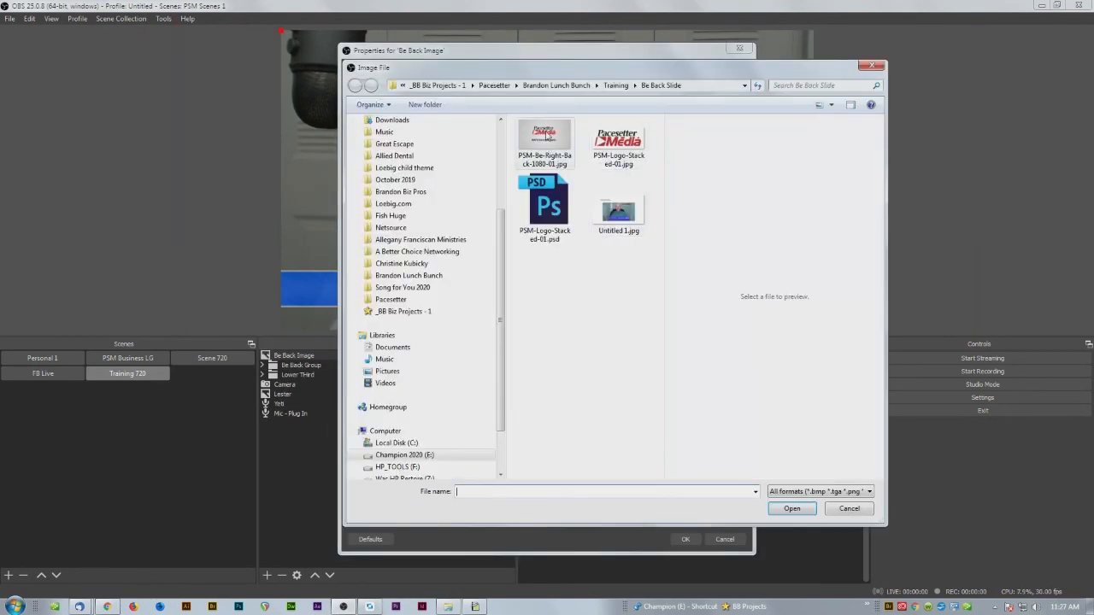
click(545, 137)
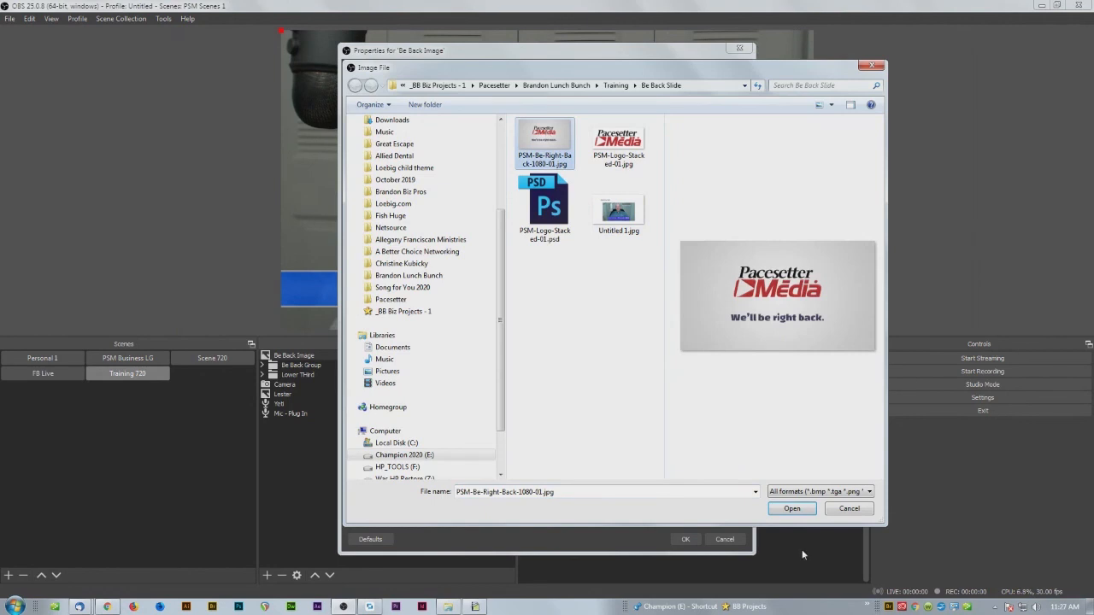
click(798, 510)
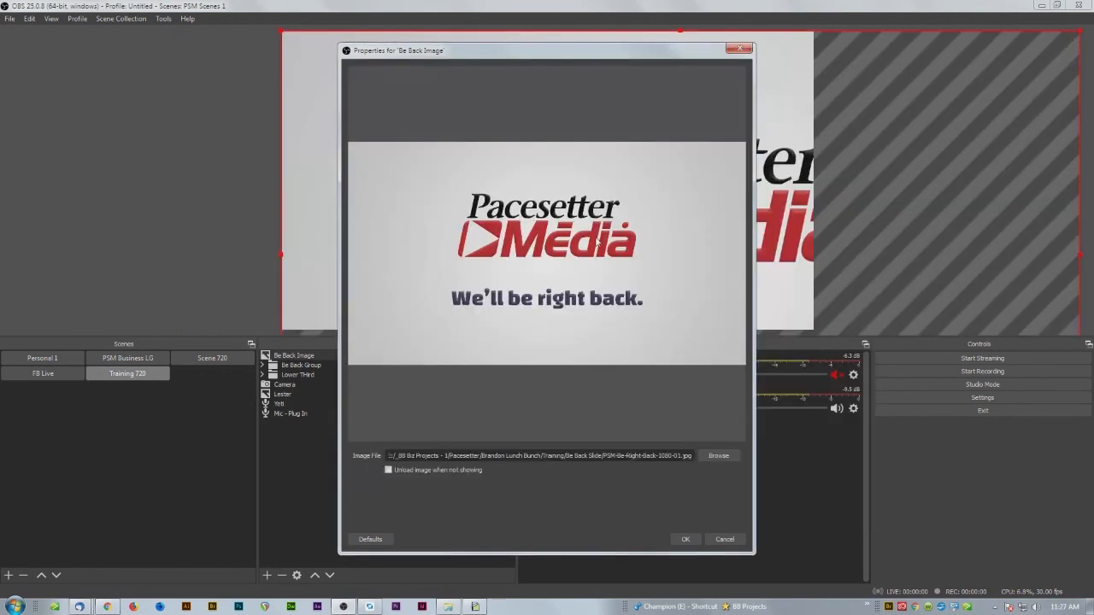
click(684, 539)
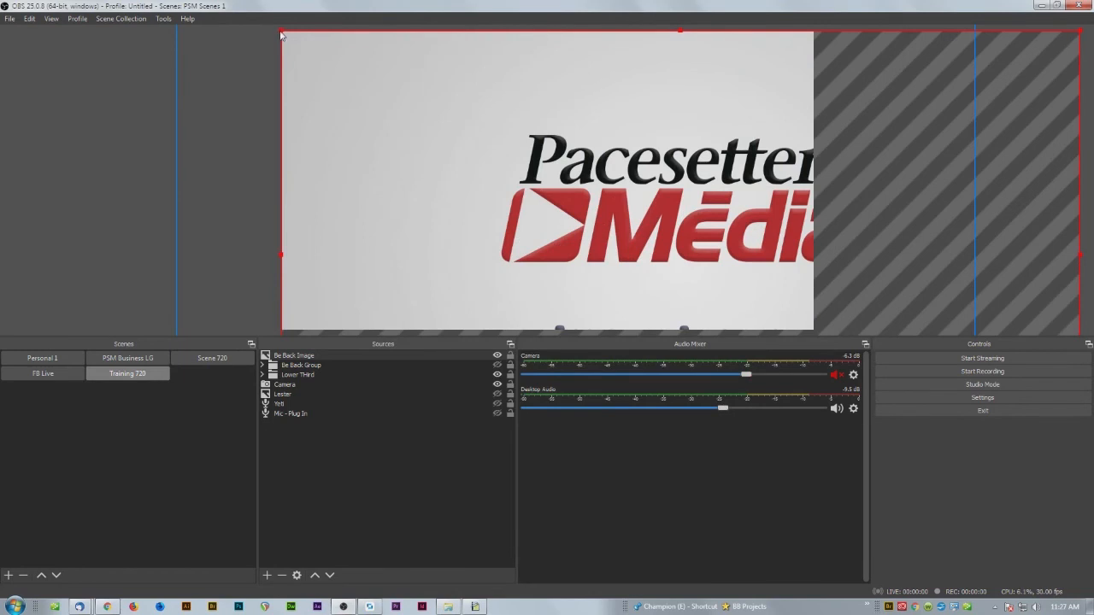
Scale down and reposition the Be Back Image so it exactly fills the canvas, and deselect it.
drag(281, 32, 567, 193)
drag(649, 241, 365, 80)
drag(798, 323, 811, 332)
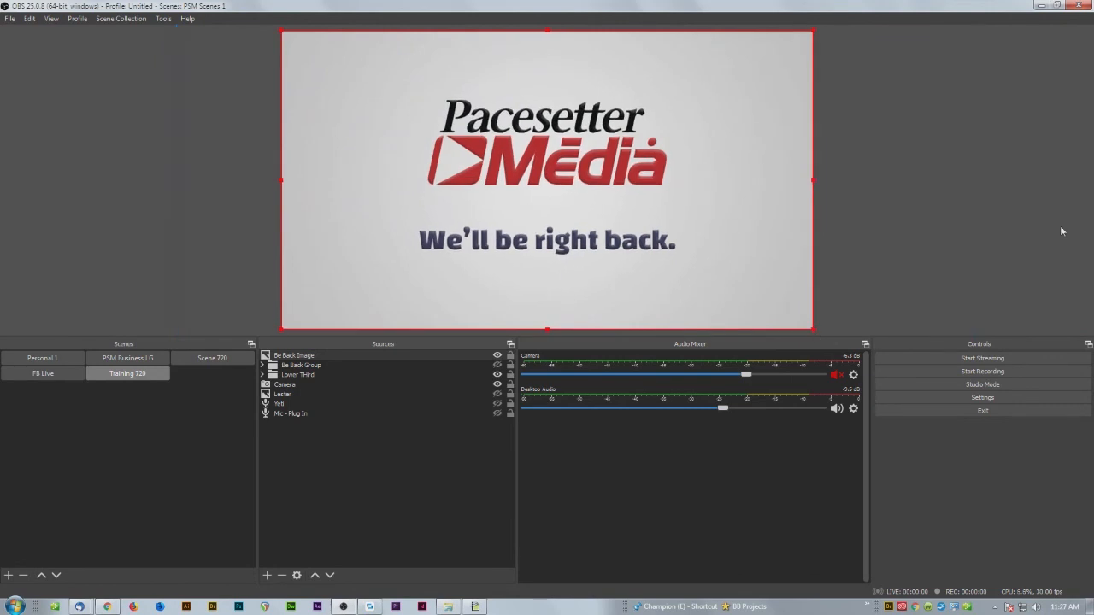
click(1029, 231)
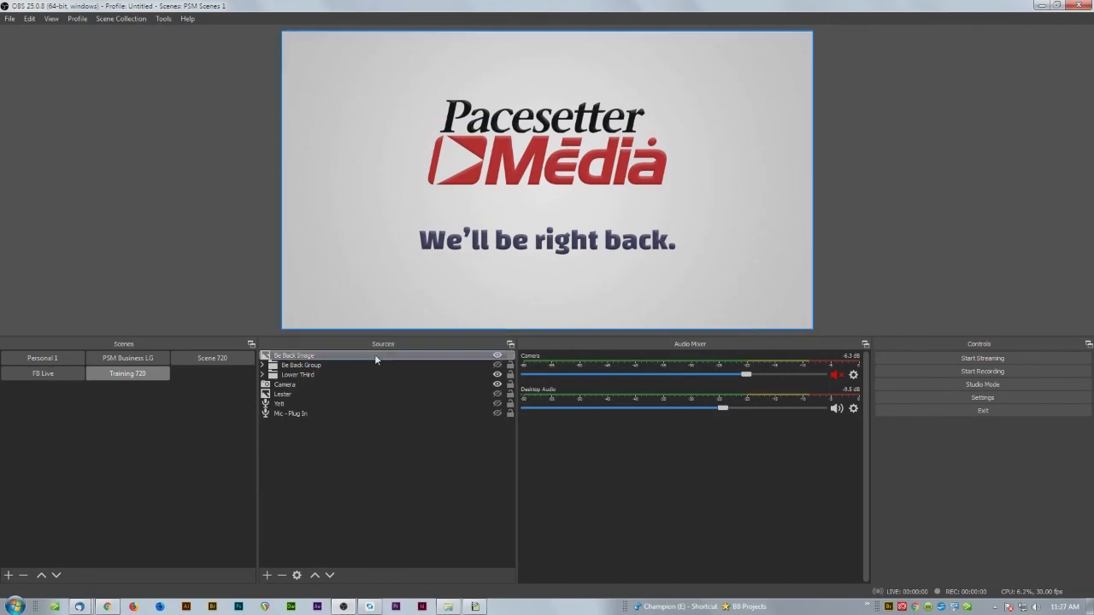
Hide the Be Back Image source, then select it and the Be Back Group in turn to compare the two.
click(496, 356)
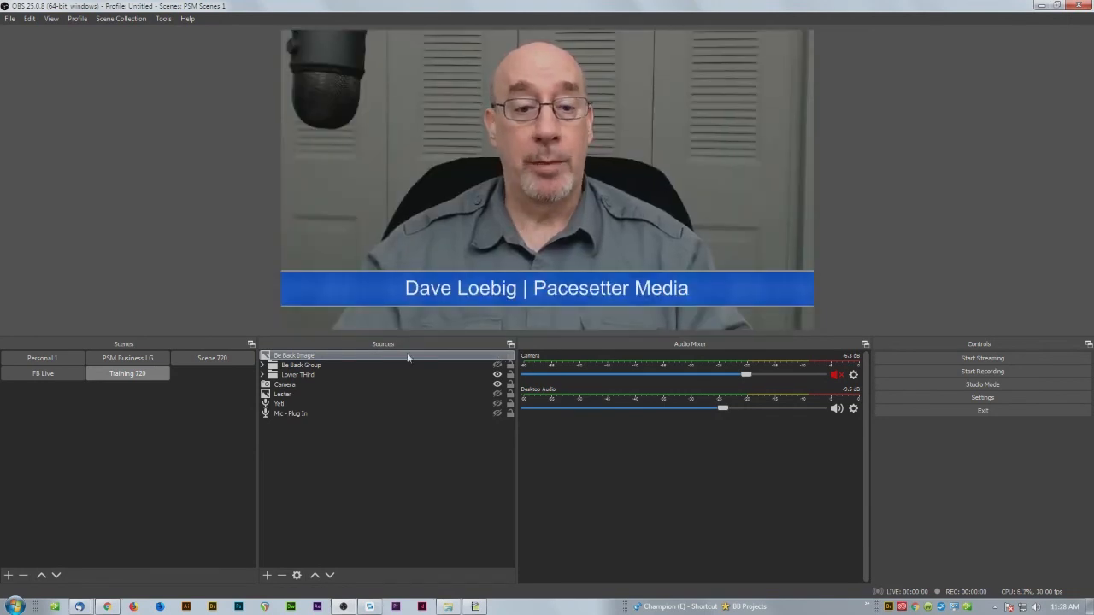
click(304, 357)
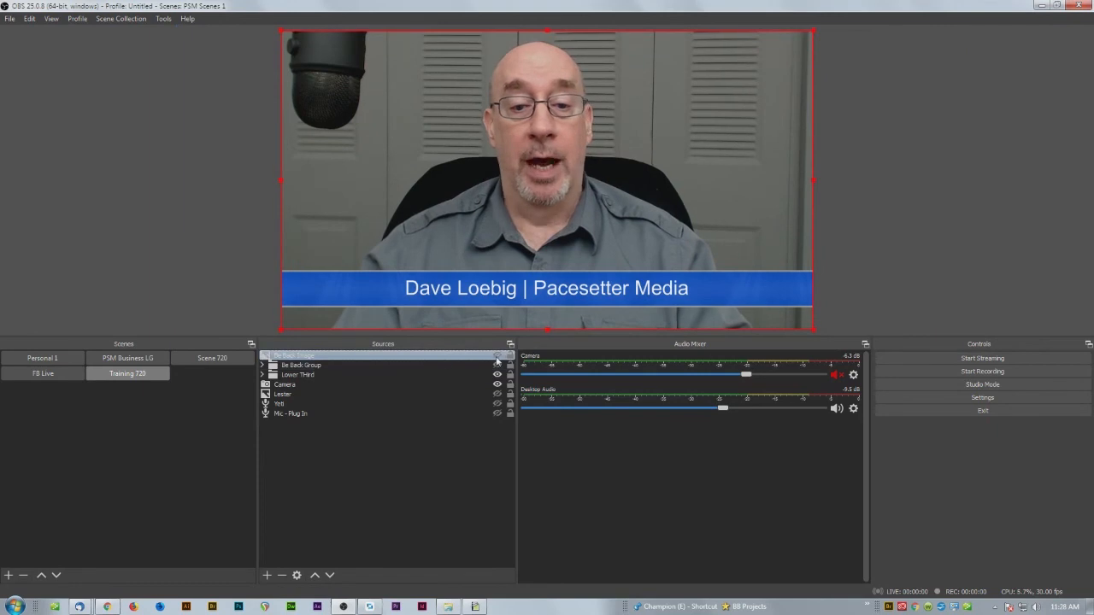
click(438, 365)
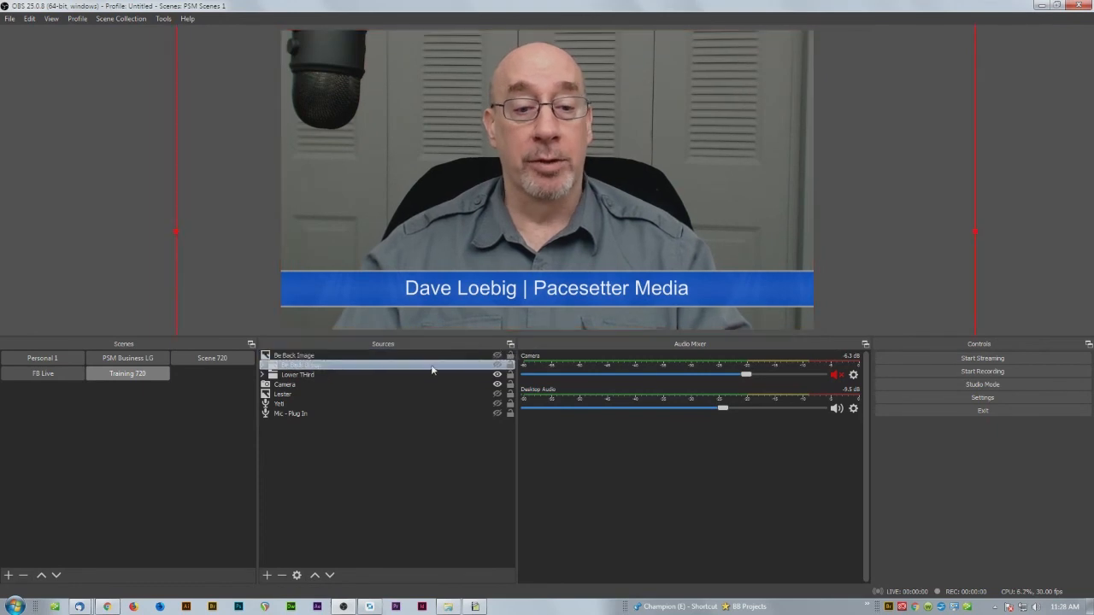
key(alt+Tab)
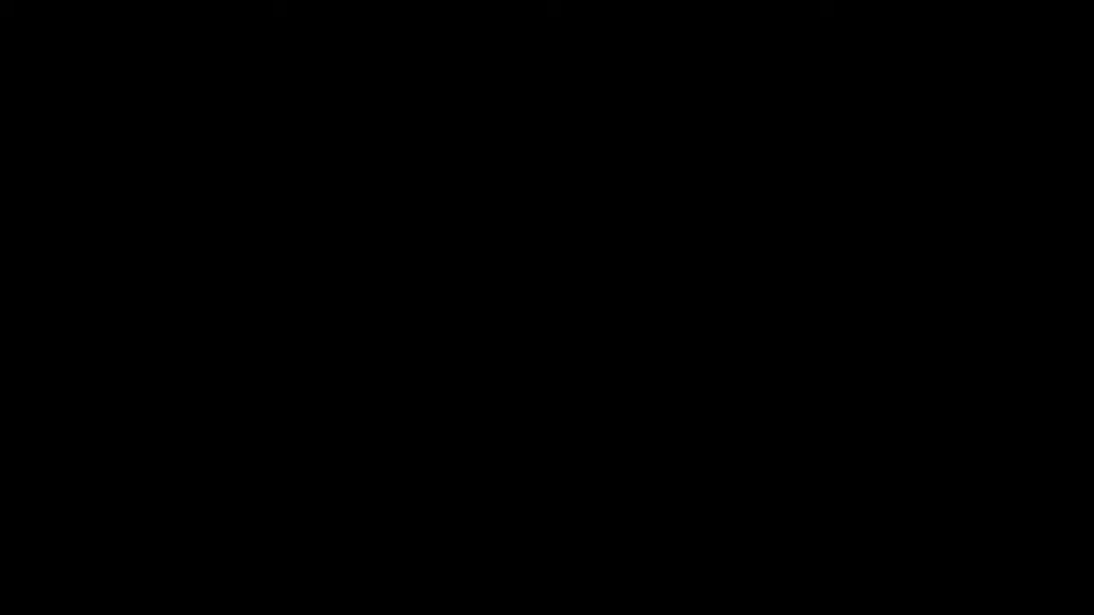